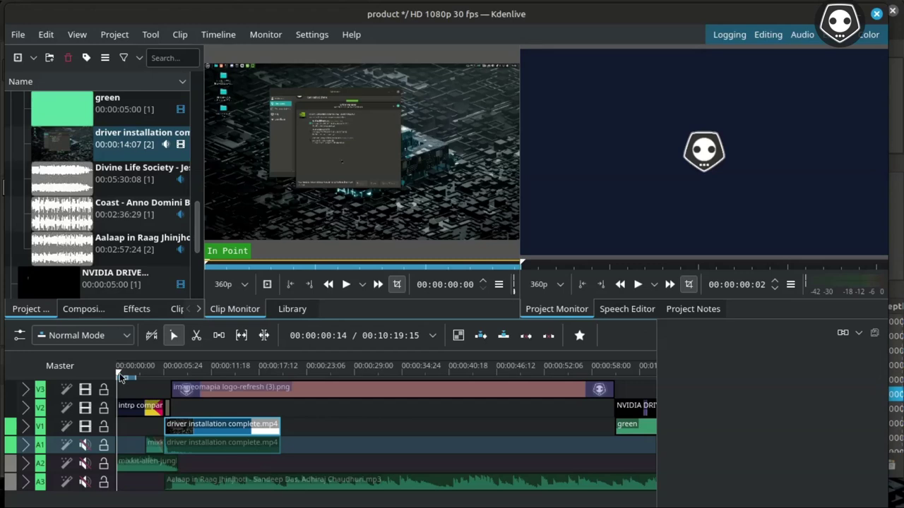
Play the opening of the product timeline and replay its circle transition into the driver installation clip
{"action": "key", "text": "space"}
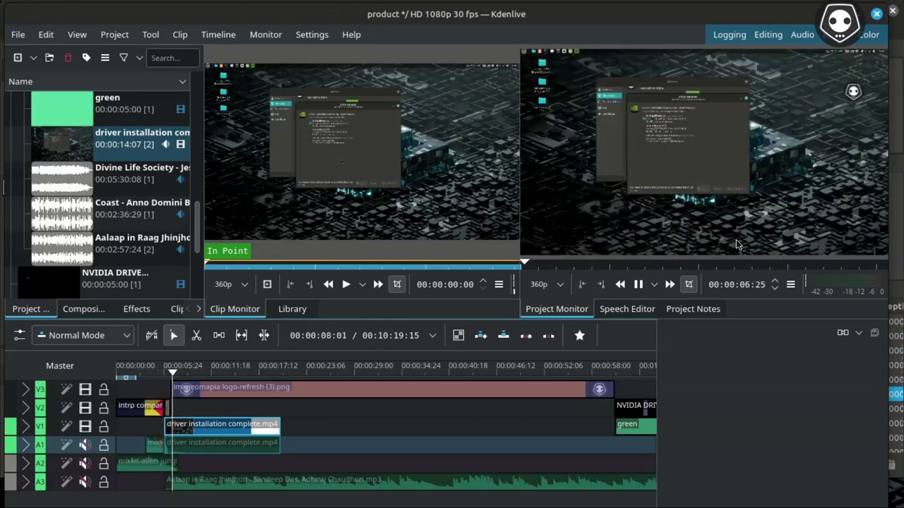
{"action": "key", "text": "space"}
{"action": "left_click_drag", "start_coordinate": [175, 381], "coordinate": [97, 380]}
{"action": "left_click", "coordinate": [149, 398]}
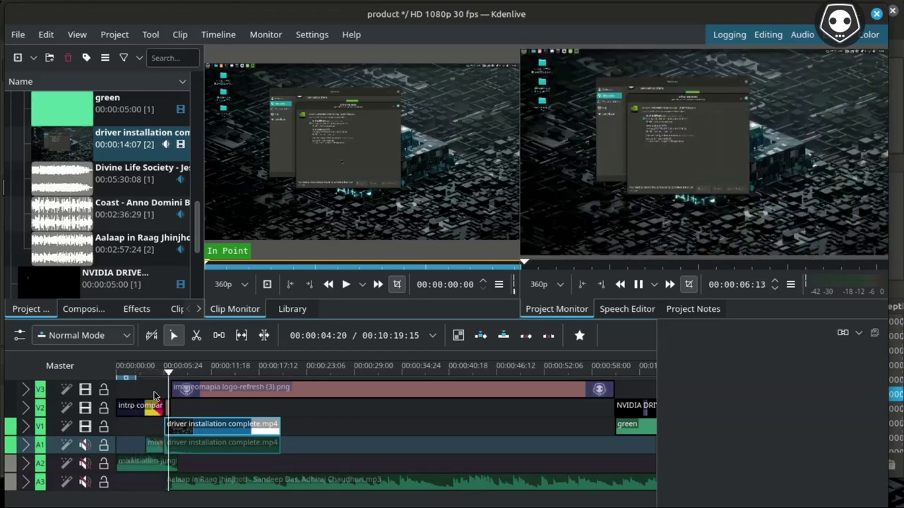
{"action": "key", "text": "space"}
Switch to Synfig Studio and open its About information to check the installed version
{"action": "mouse_move", "coordinate": [194, 7]}
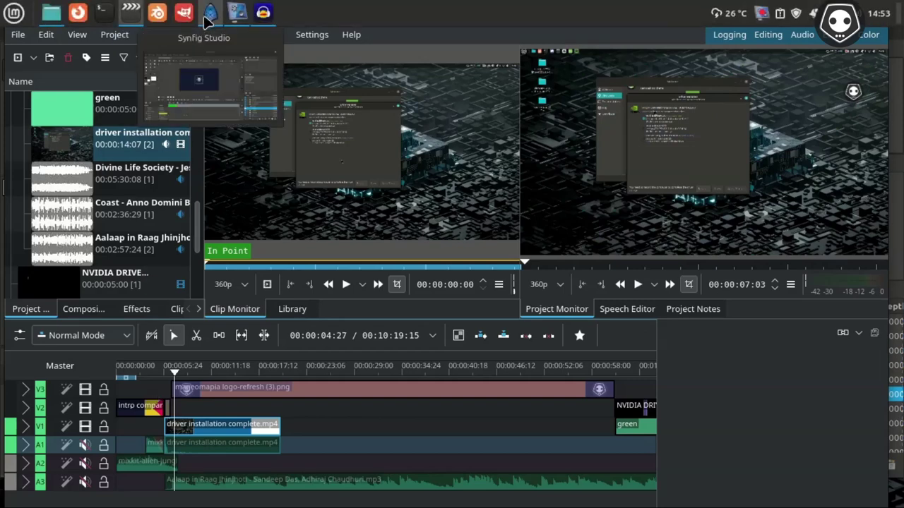
{"action": "left_click", "coordinate": [208, 17]}
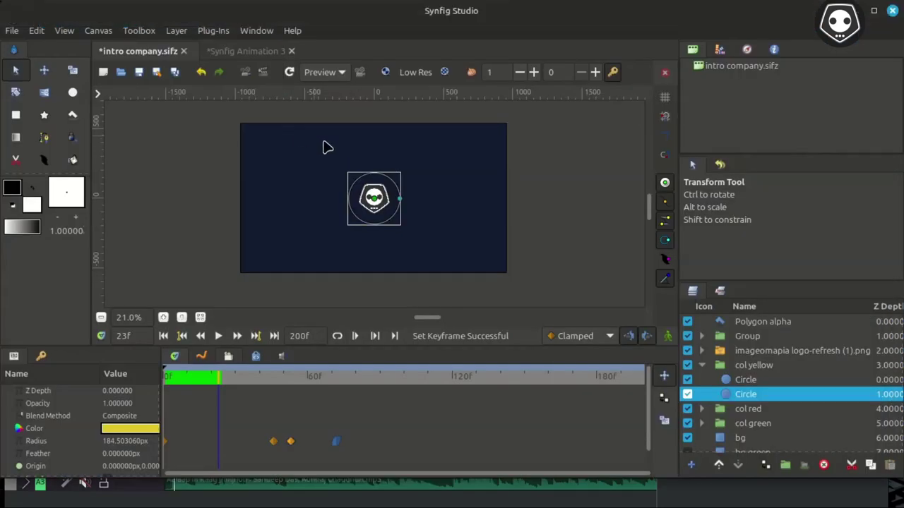
{"action": "left_click", "coordinate": [291, 31]}
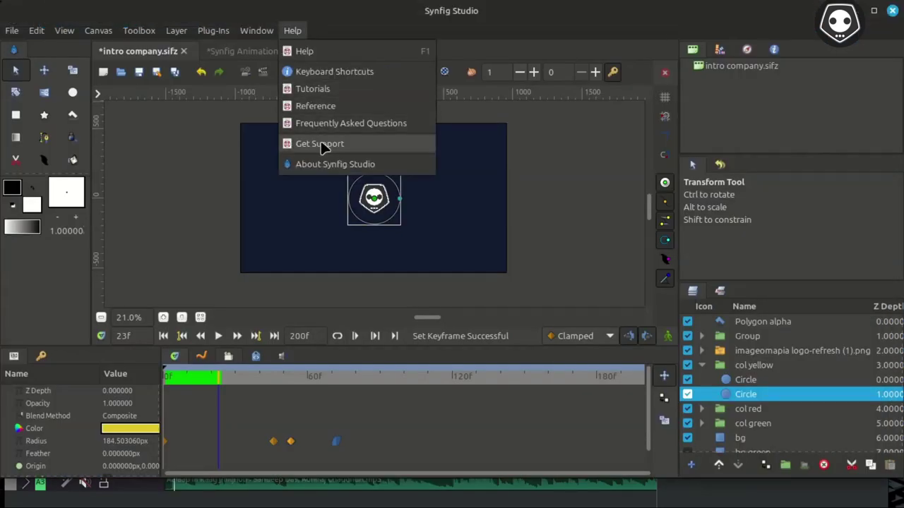
{"action": "left_click", "coordinate": [324, 167]}
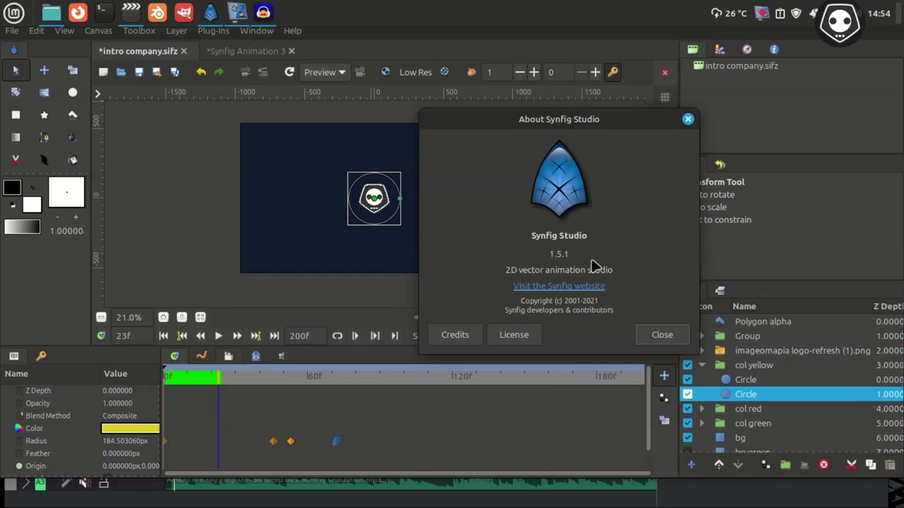
{"action": "left_click_drag", "start_coordinate": [525, 121], "coordinate": [459, 118]}
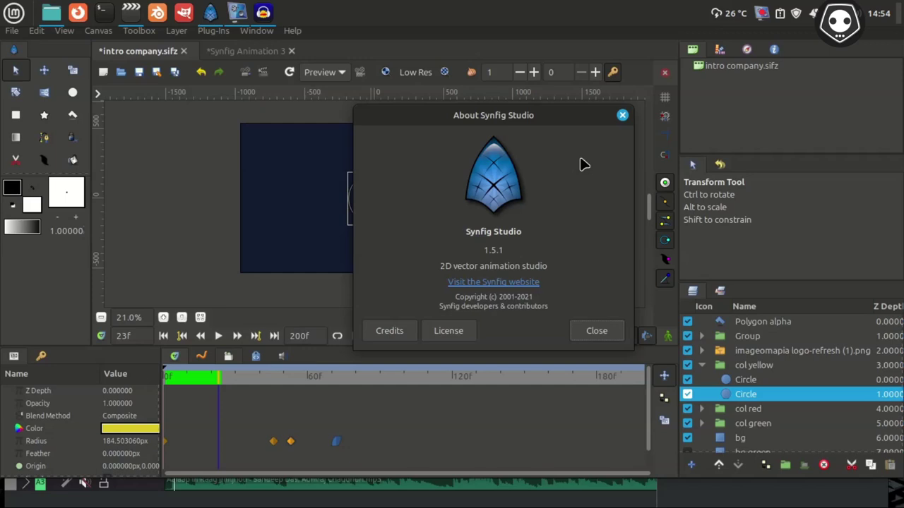
Search the installed applications for "na" to find Natron, and dismiss the search
{"action": "key", "text": "super"}
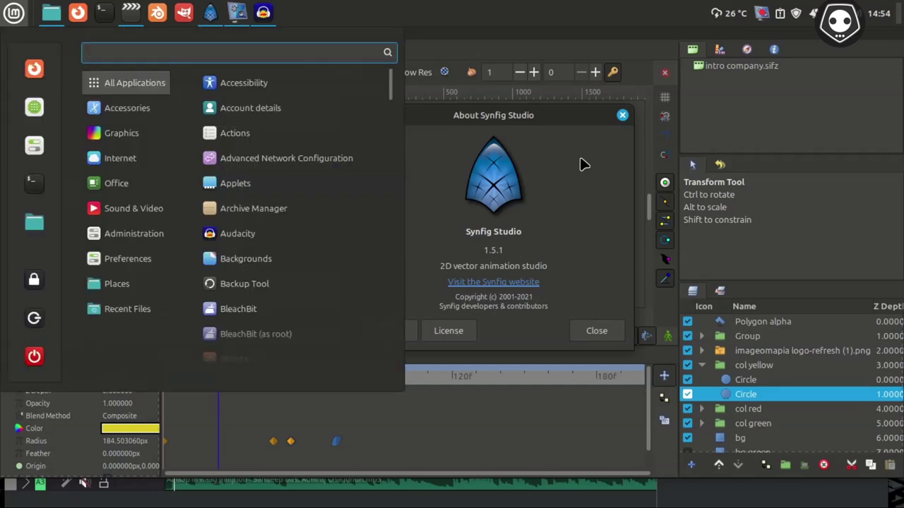
{"action": "type", "text": "no"}
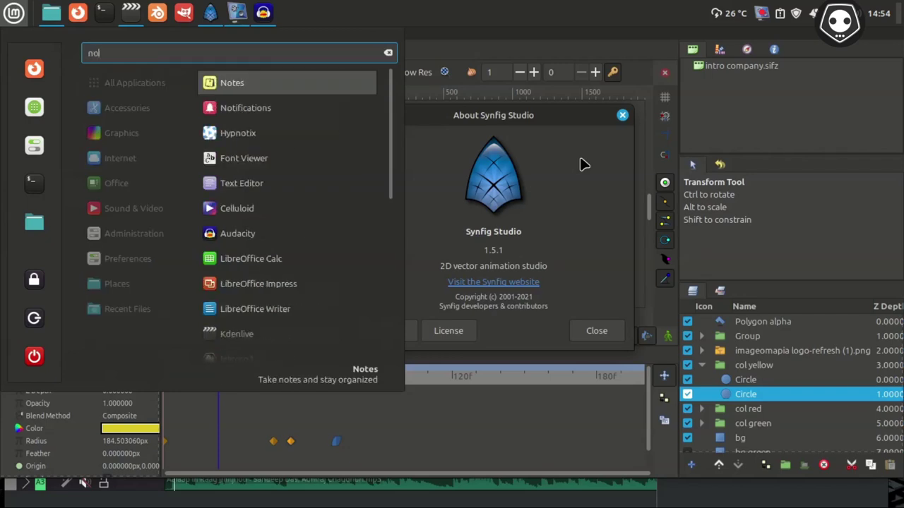
{"action": "type", "text": "l"}
{"action": "key", "text": "BackSpace"}
{"action": "key", "text": "BackSpace"}
{"action": "type", "text": "al"}
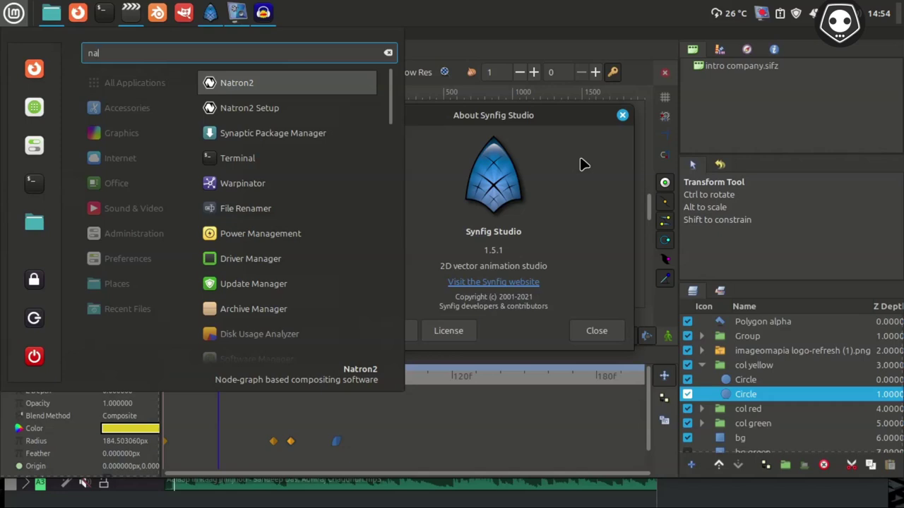
{"action": "key", "text": "Escape"}
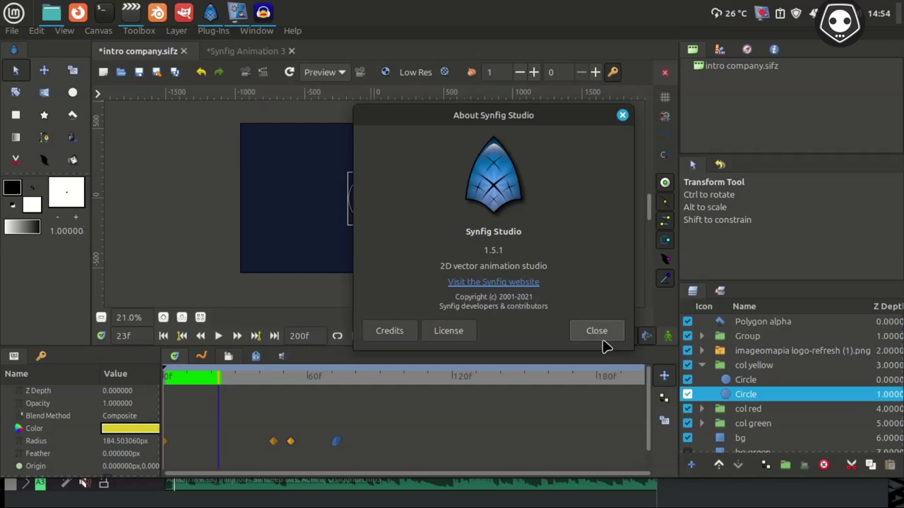
Close the About information and play the intro company.sifz animation from its first frame
{"action": "left_click", "coordinate": [622, 116]}
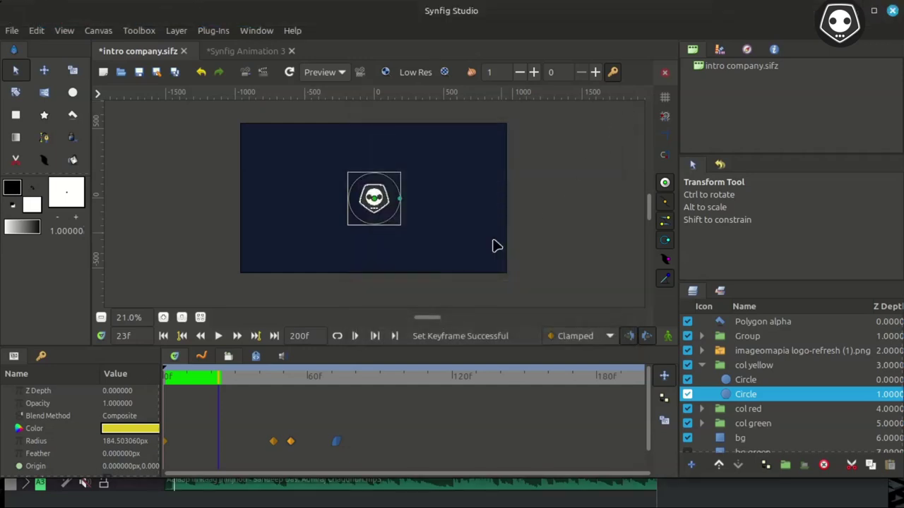
{"action": "left_click", "coordinate": [164, 336]}
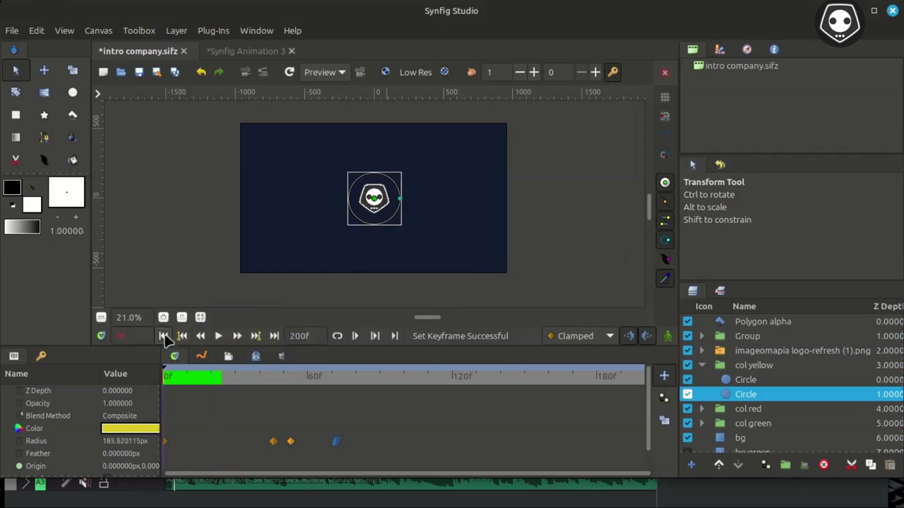
{"action": "left_click", "coordinate": [218, 336]}
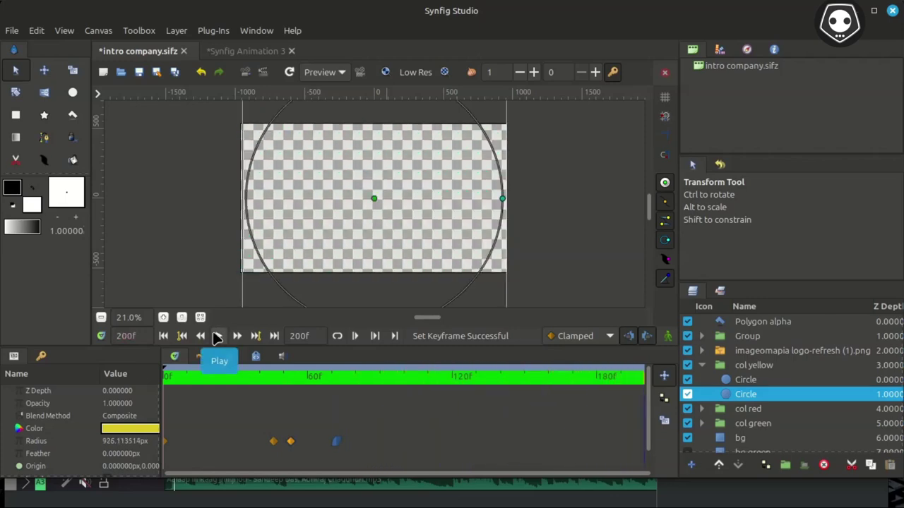
Switch to the Synfig Animation 3 document and replay its expanding white ring animation several times from the first frame
{"action": "left_click", "coordinate": [242, 58]}
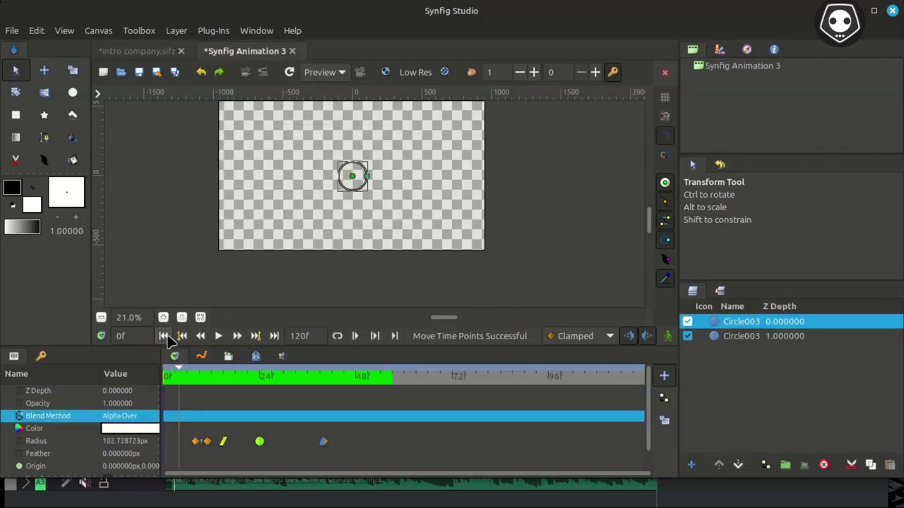
{"action": "left_click", "coordinate": [218, 336]}
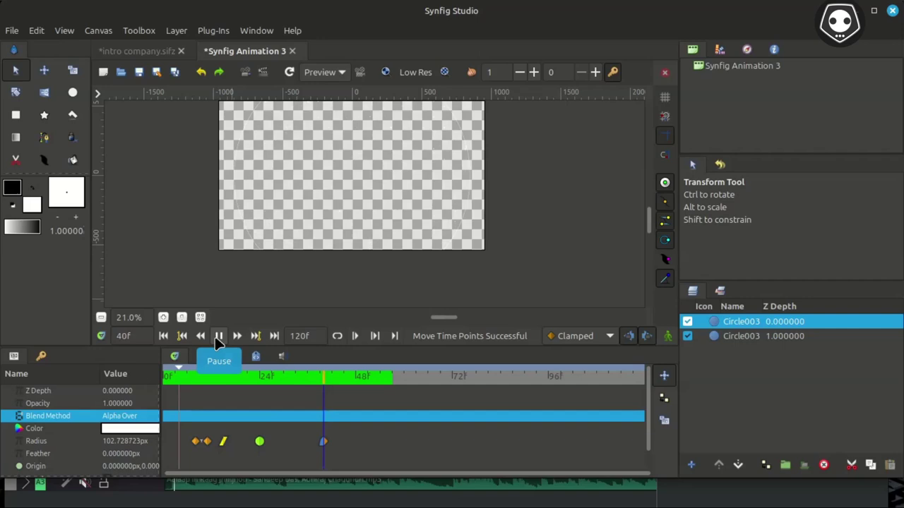
{"action": "left_click", "coordinate": [218, 336]}
{"action": "left_click", "coordinate": [163, 336]}
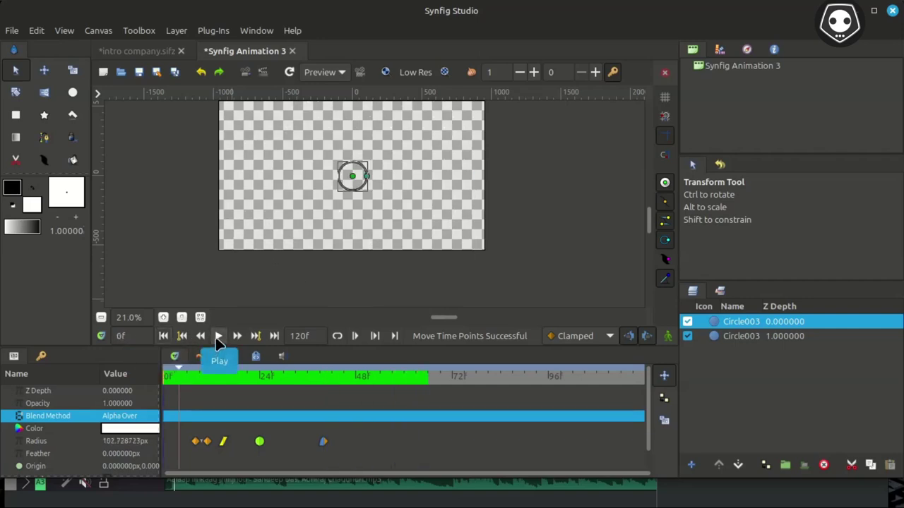
{"action": "left_click", "coordinate": [218, 337]}
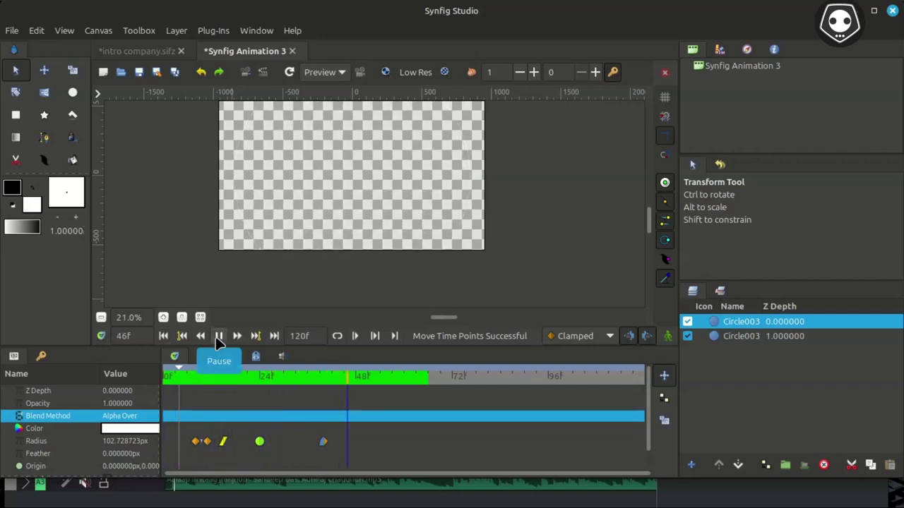
{"action": "left_click", "coordinate": [212, 337]}
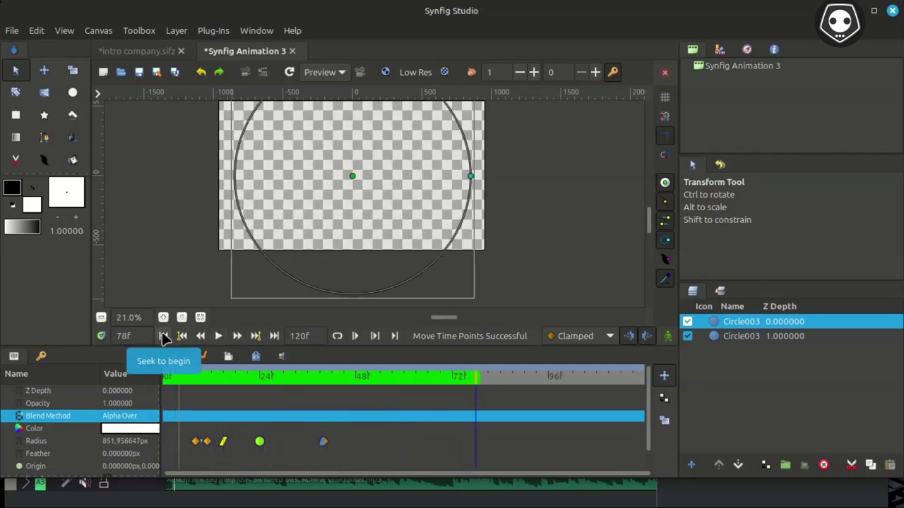
{"action": "left_click", "coordinate": [163, 336]}
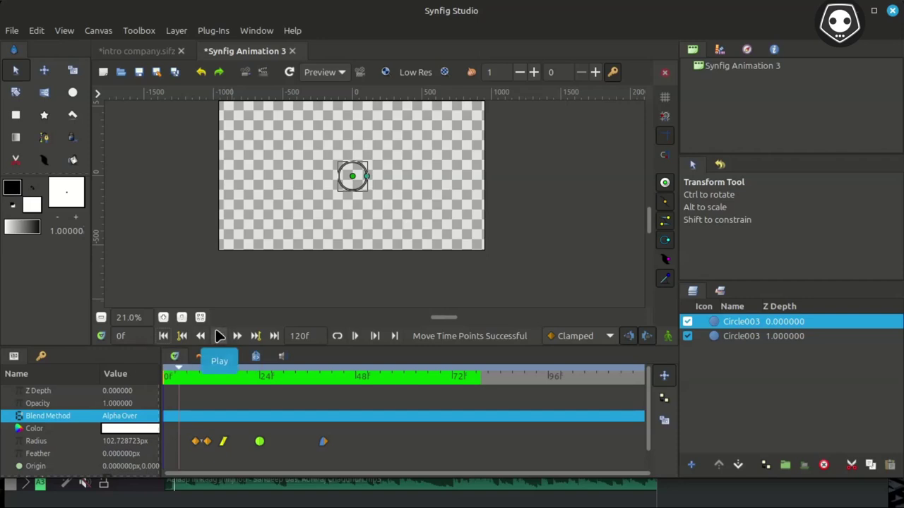
{"action": "left_click", "coordinate": [220, 336]}
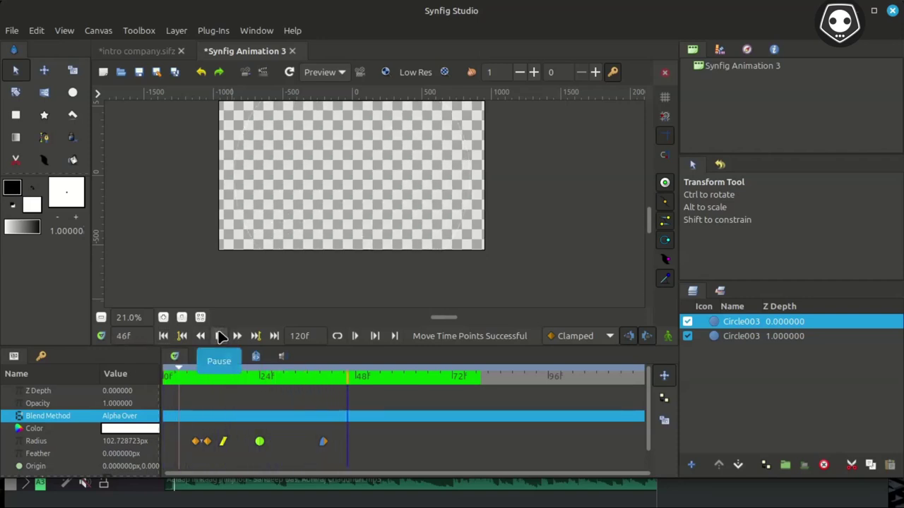
{"action": "left_click", "coordinate": [220, 336]}
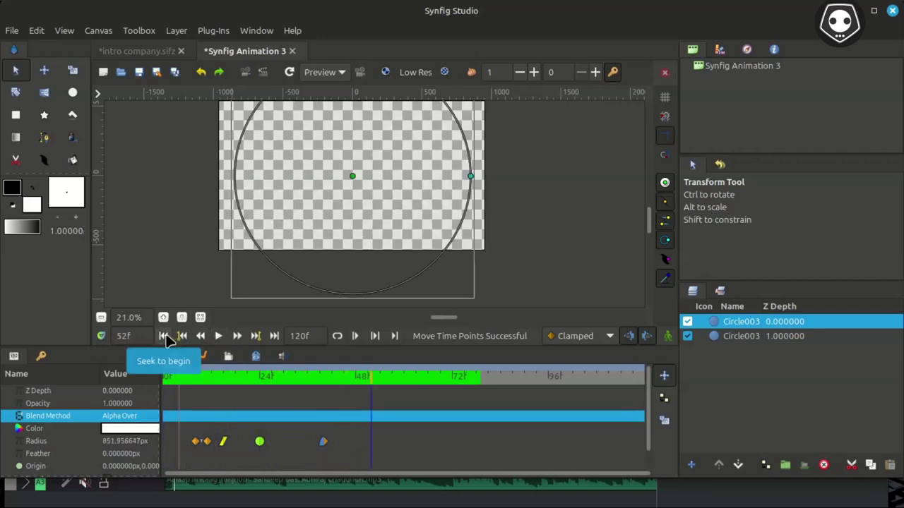
{"action": "left_click", "coordinate": [163, 336]}
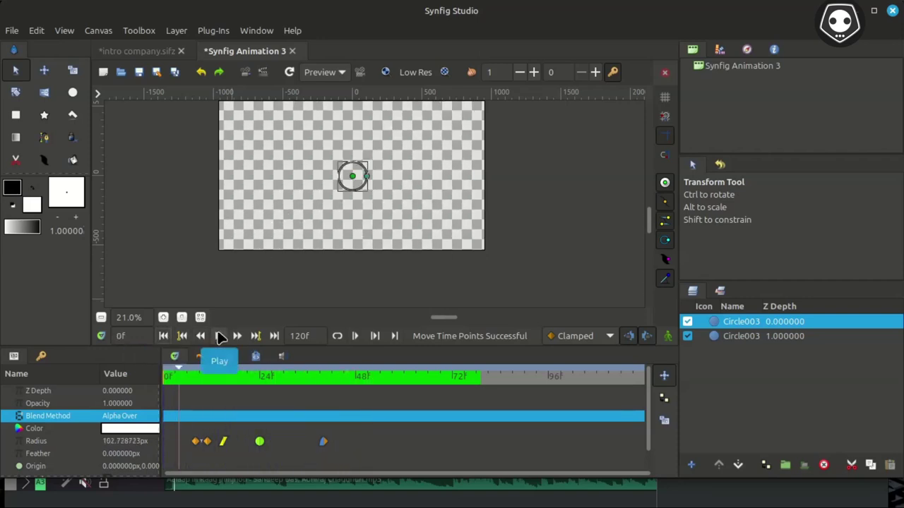
{"action": "left_click", "coordinate": [218, 336]}
{"action": "left_click", "coordinate": [220, 336]}
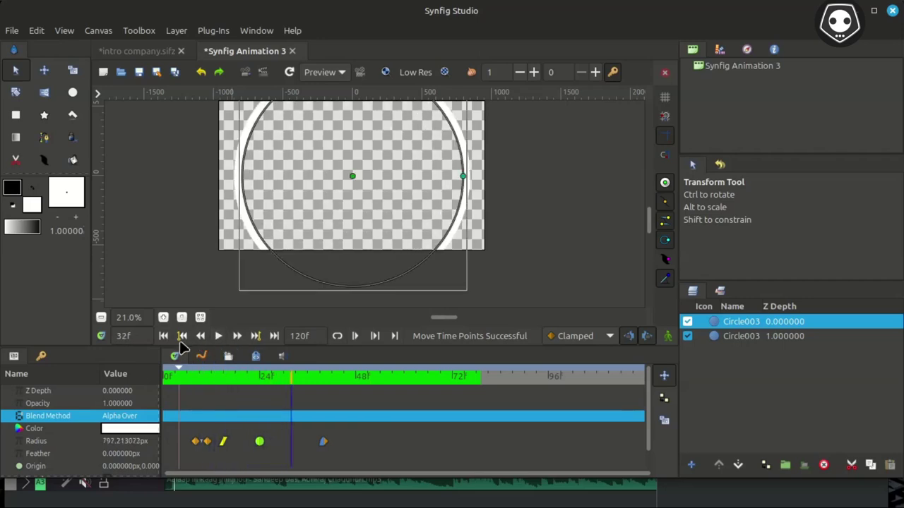
{"action": "left_click", "coordinate": [163, 337]}
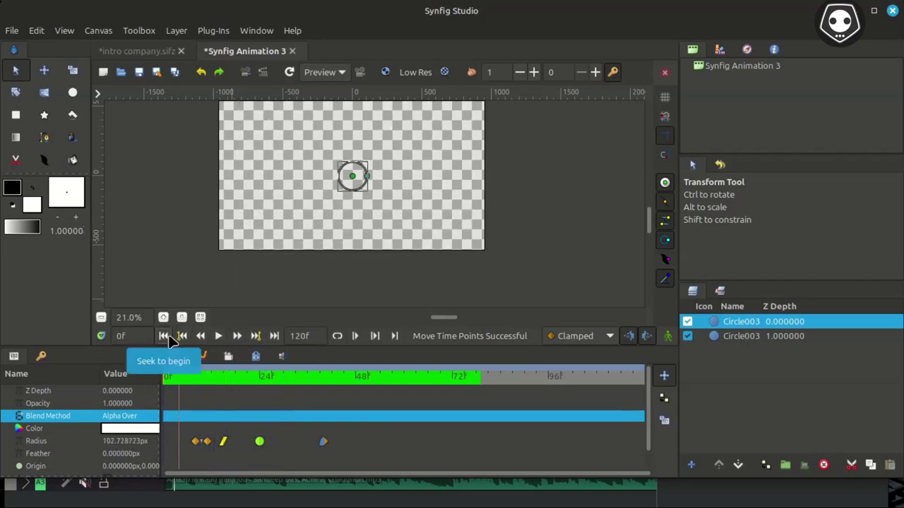
{"action": "left_click", "coordinate": [218, 337]}
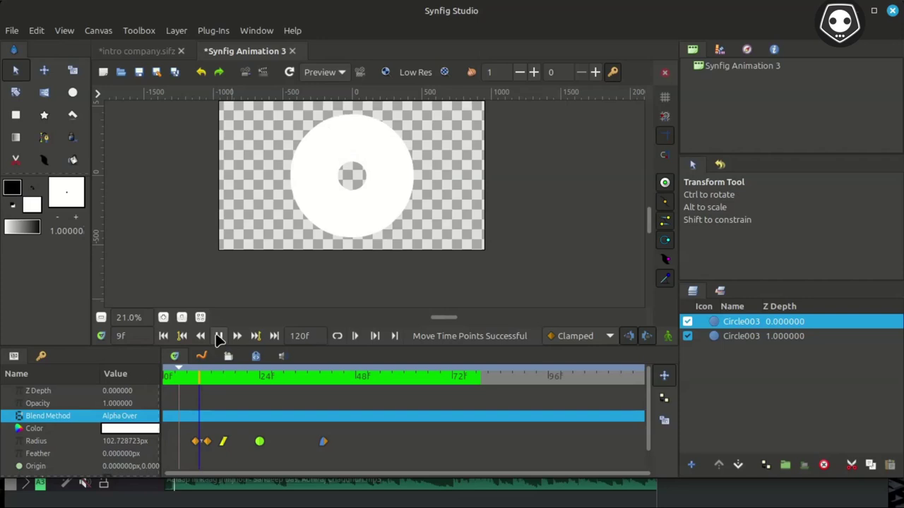
{"action": "left_click", "coordinate": [219, 337]}
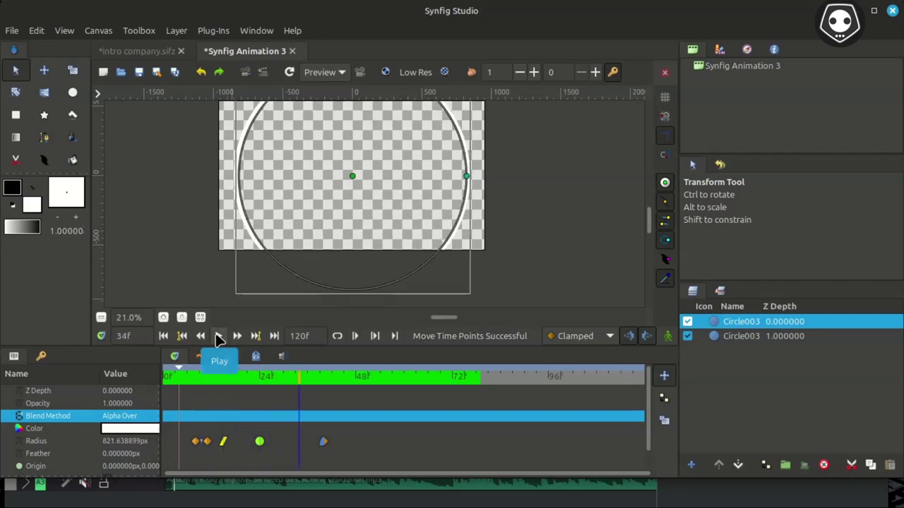
{"action": "scroll", "coordinate": [286, 304], "scroll_direction": "up", "scroll_amount": 2}
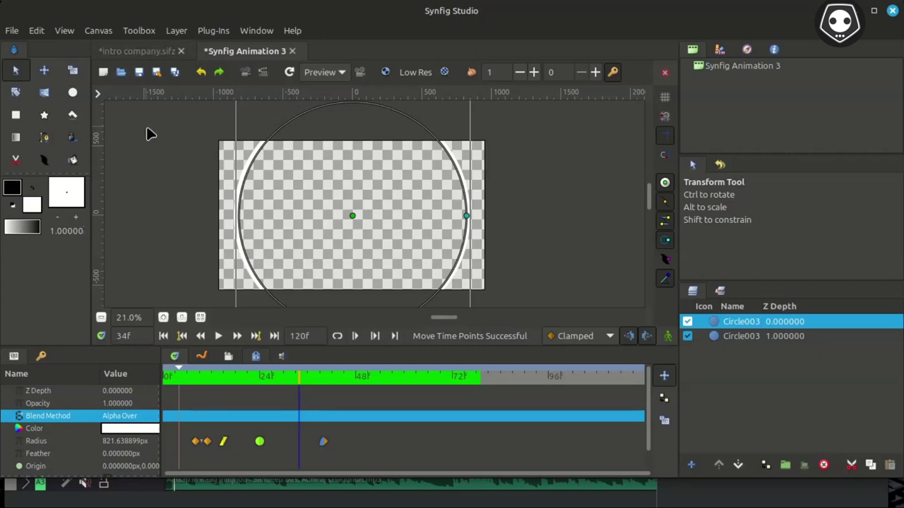
Create a new blank animation document
{"action": "left_click", "coordinate": [12, 31]}
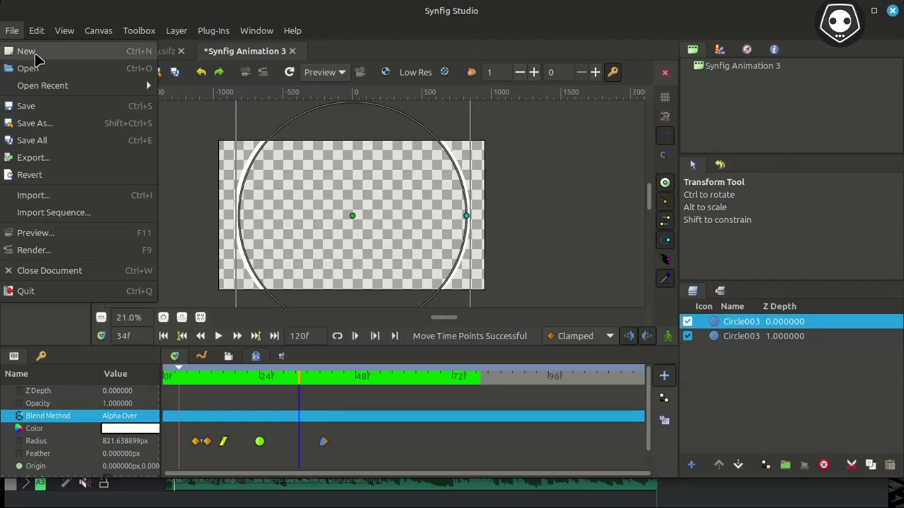
{"action": "left_click", "coordinate": [35, 53]}
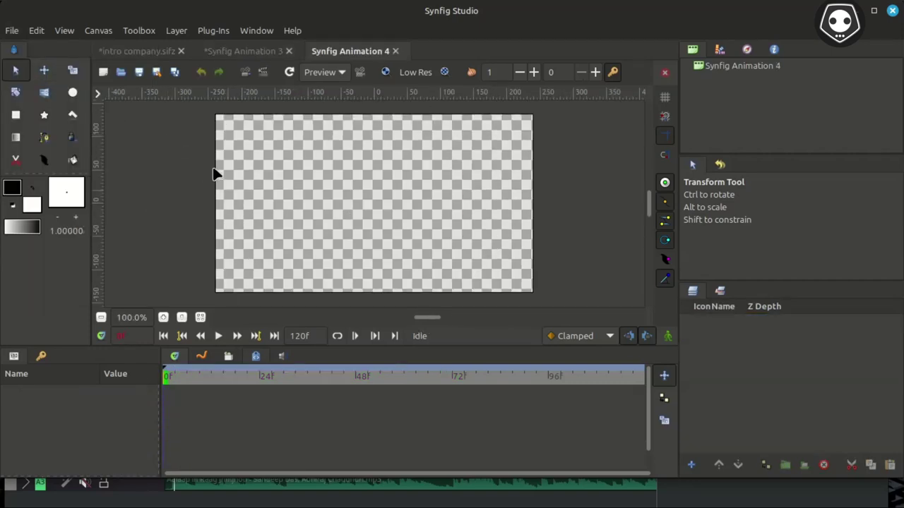
{"action": "left_click", "coordinate": [91, 32]}
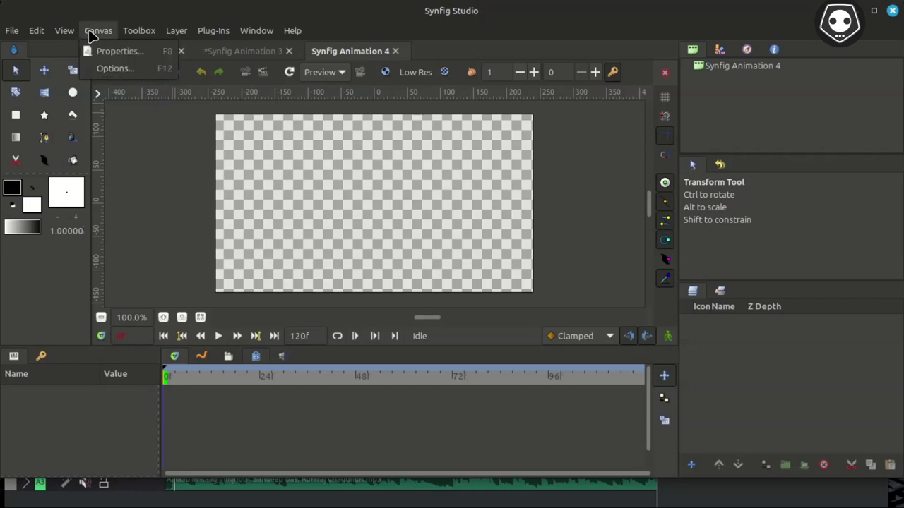
{"action": "left_click", "coordinate": [109, 69]}
{"action": "left_click", "coordinate": [531, 188]}
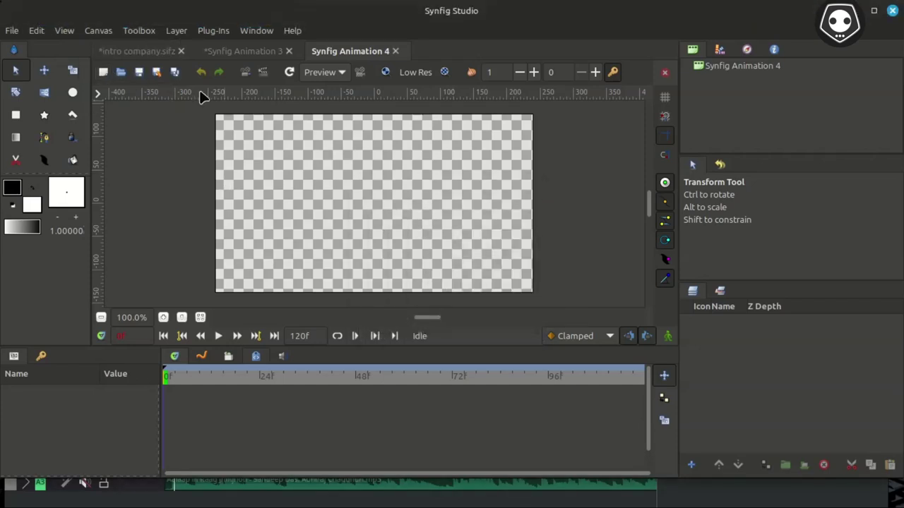
In the canvas properties, set the image width to 1920 with the aspect ratio linked so the height becomes 1080
{"action": "left_click", "coordinate": [98, 31]}
{"action": "left_click", "coordinate": [121, 54]}
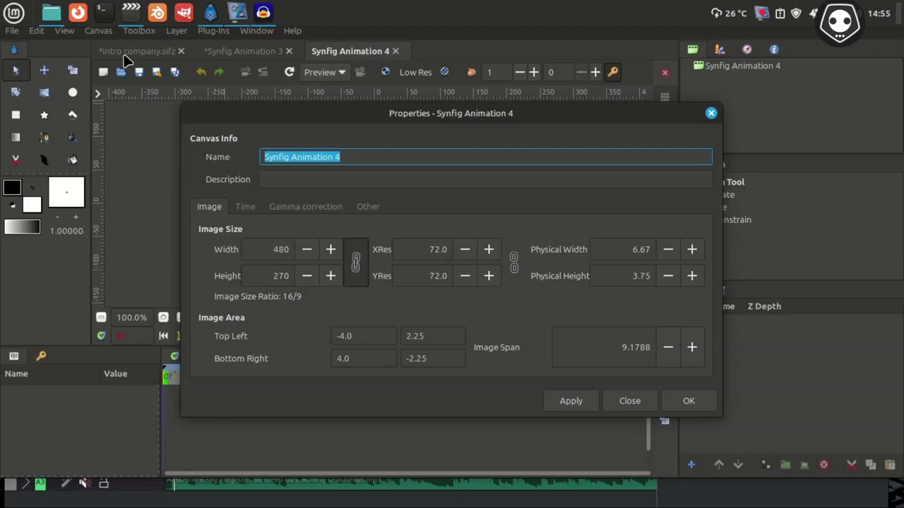
{"action": "left_click", "coordinate": [272, 249]}
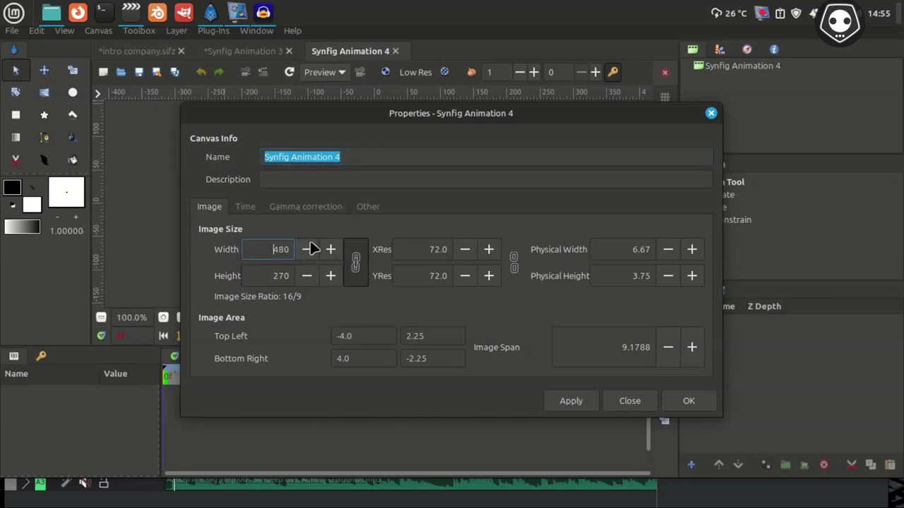
{"action": "key", "text": "ctrl+a"}
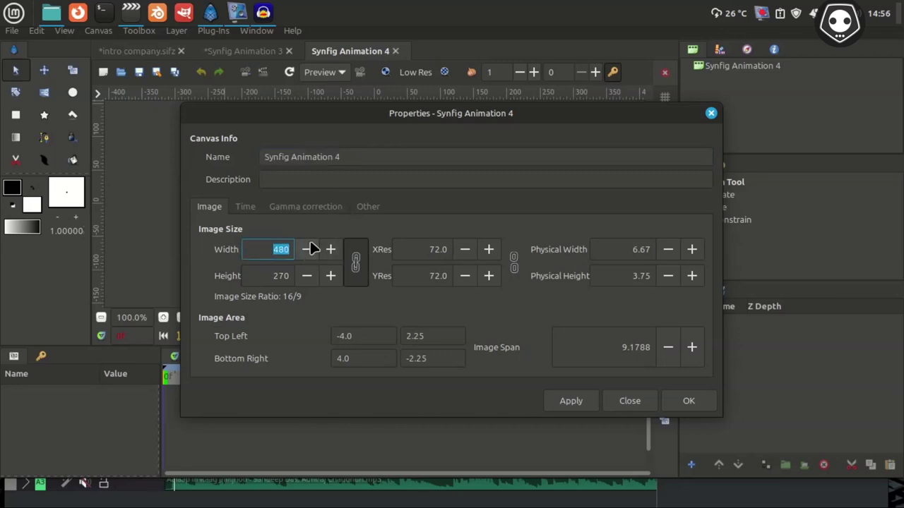
{"action": "type", "text": "1920"}
{"action": "key", "text": "Tab"}
{"action": "key", "text": "Tab"}
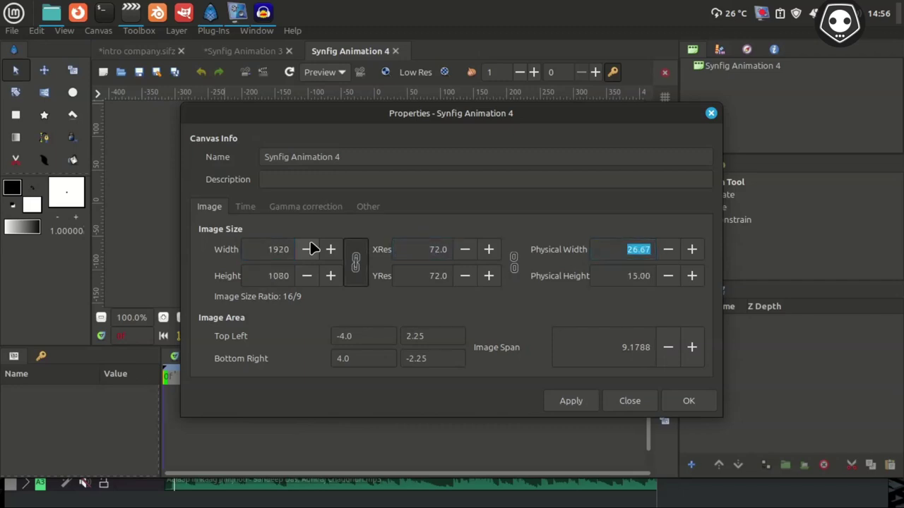
Set the canvas X and Y resolution to 150 and apply the canvas properties
{"action": "left_click_drag", "start_coordinate": [428, 248], "coordinate": [449, 248]}
{"action": "type", "text": "1"}
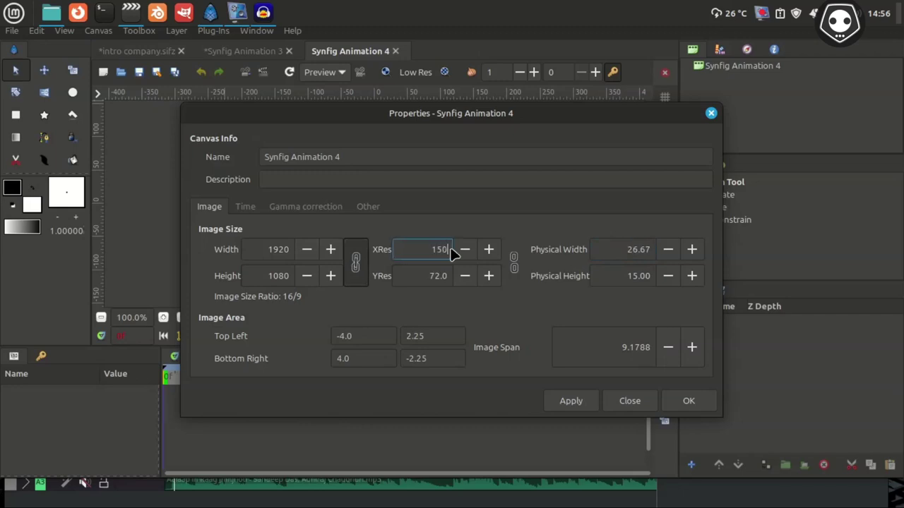
{"action": "type", "text": "50"}
{"action": "key", "text": "Tab"}
{"action": "key", "text": "Tab"}
{"action": "key", "text": "Tab"}
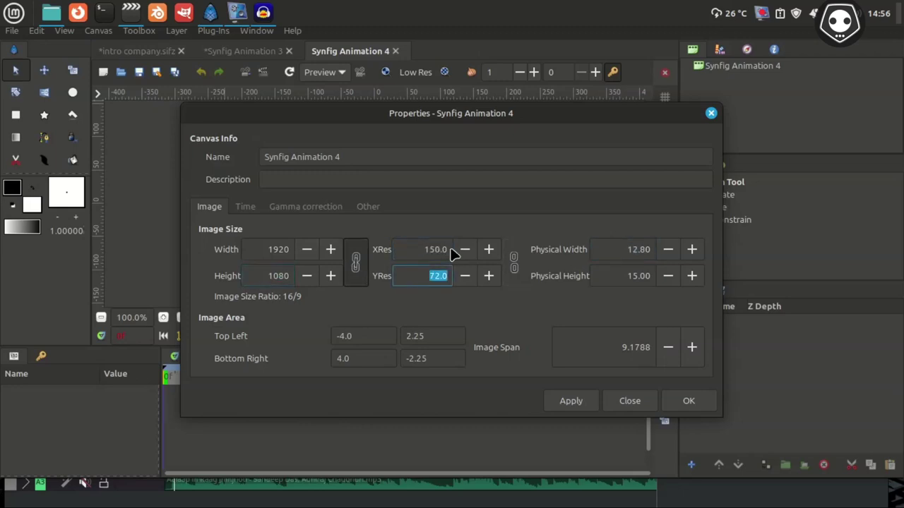
{"action": "type", "text": "150"}
{"action": "left_click", "coordinate": [575, 403]}
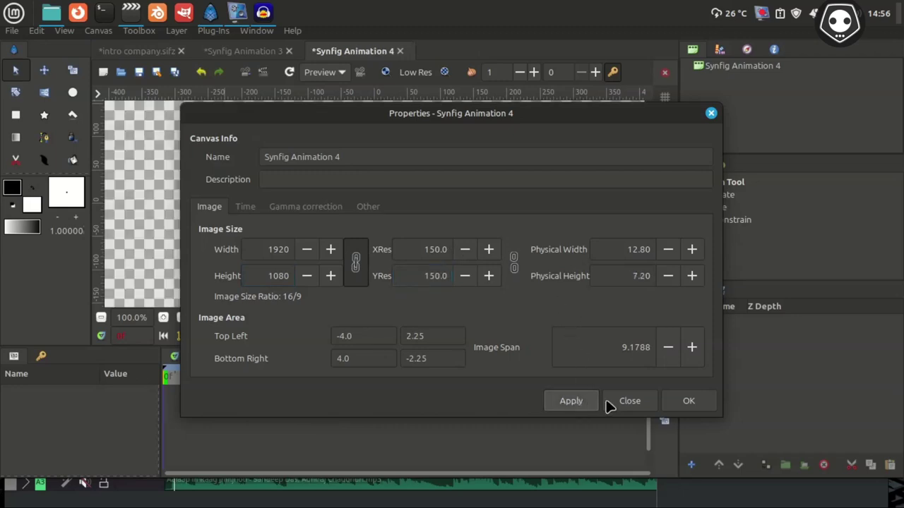
{"action": "left_click", "coordinate": [689, 402]}
{"action": "scroll", "coordinate": [323, 236], "scroll_direction": "down", "scroll_amount": 5}
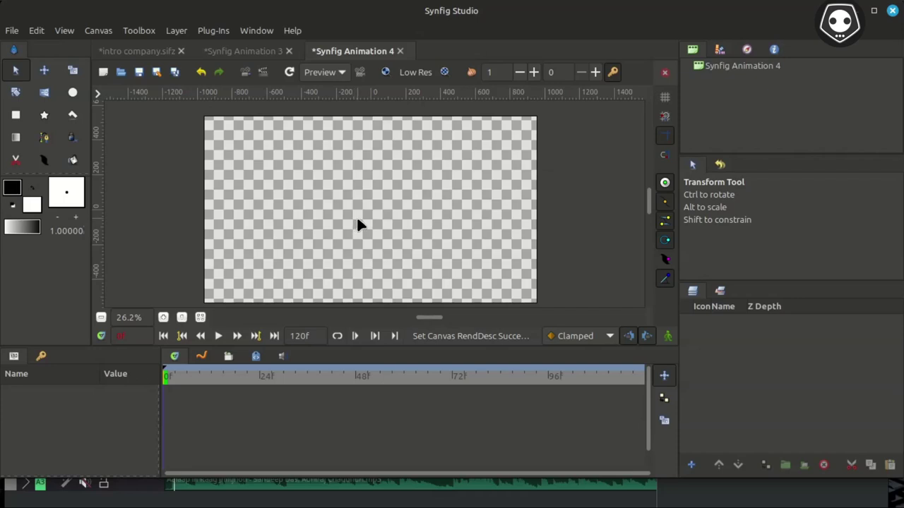
Draw a white circle with a radius of about 248 px and set its origin to 0, 0 to centre it
{"action": "left_click", "coordinate": [72, 93]}
{"action": "left_click_drag", "start_coordinate": [336, 183], "coordinate": [377, 246]}
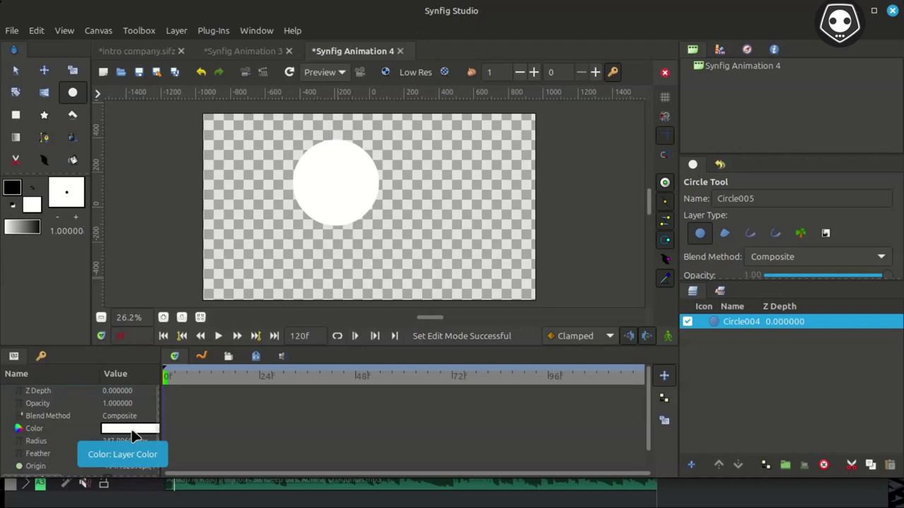
{"action": "scroll", "coordinate": [133, 431], "scroll_direction": "down", "scroll_amount": 1}
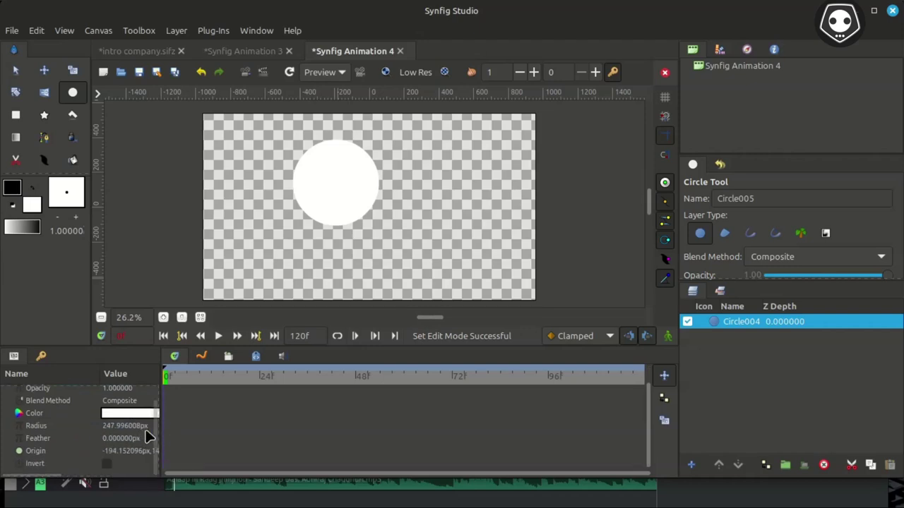
{"action": "scroll", "coordinate": [131, 428], "scroll_direction": "up", "scroll_amount": 1}
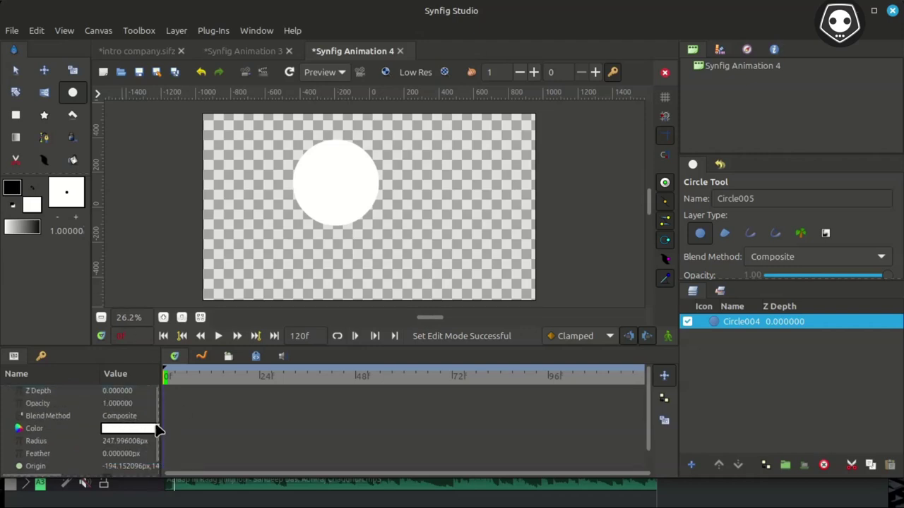
{"action": "left_click", "coordinate": [107, 466]}
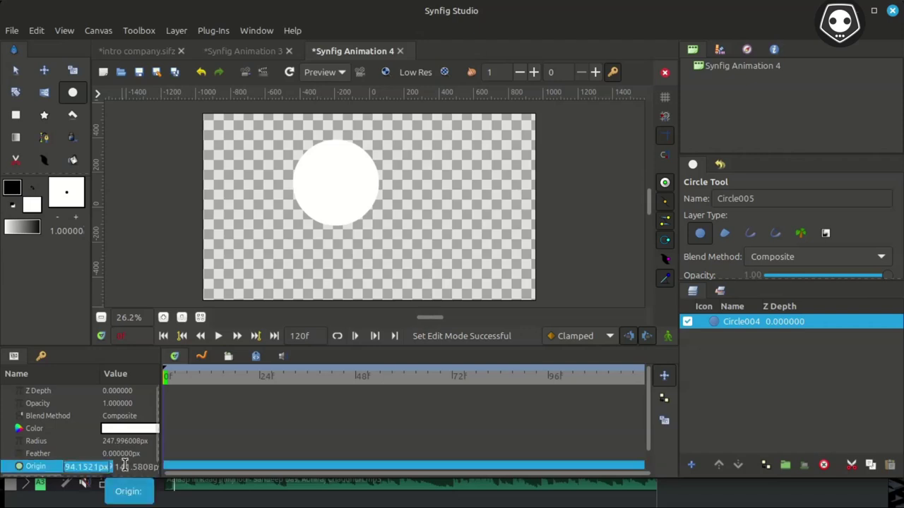
{"action": "type", "text": "0"}
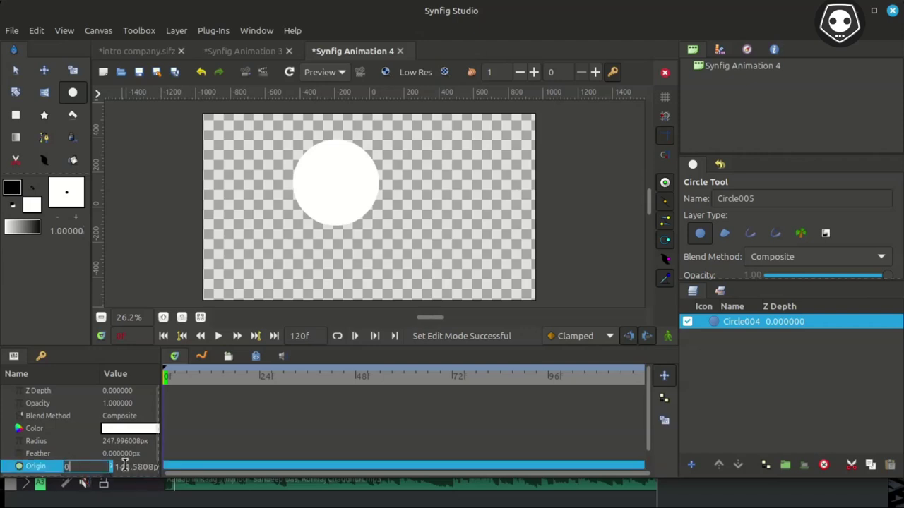
{"action": "key", "text": "Tab"}
{"action": "type", "text": "0"}
{"action": "key", "text": "Return"}
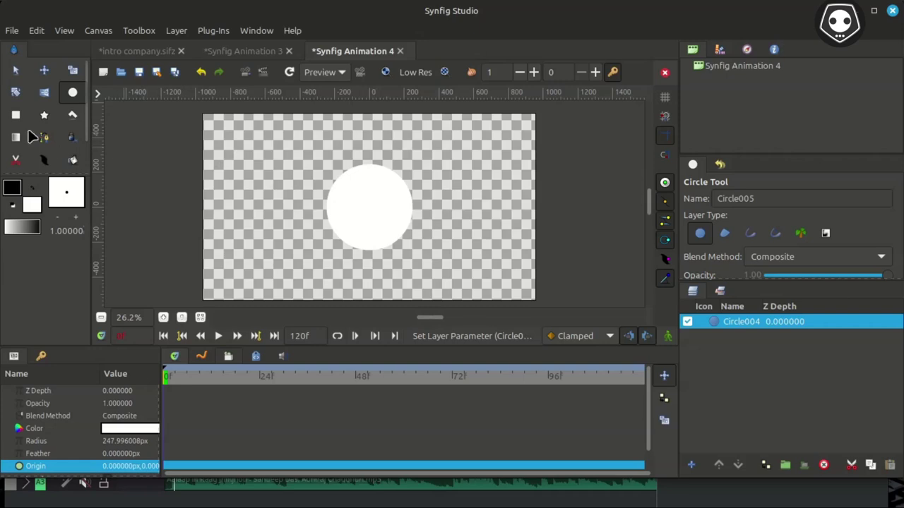
Shrink the circle's radius to about 78 px with its radius handle and turn on animate editing mode
{"action": "left_click", "coordinate": [16, 71]}
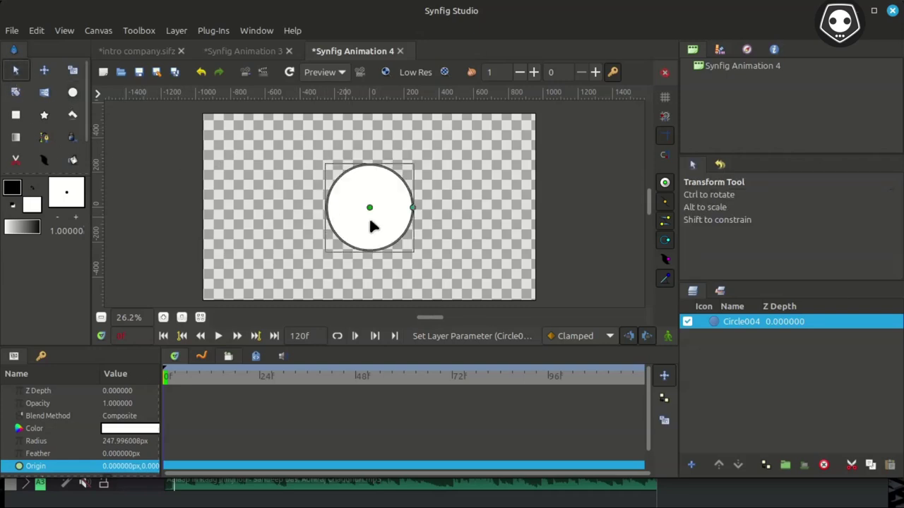
{"action": "left_click_drag", "start_coordinate": [412, 207], "coordinate": [388, 209]}
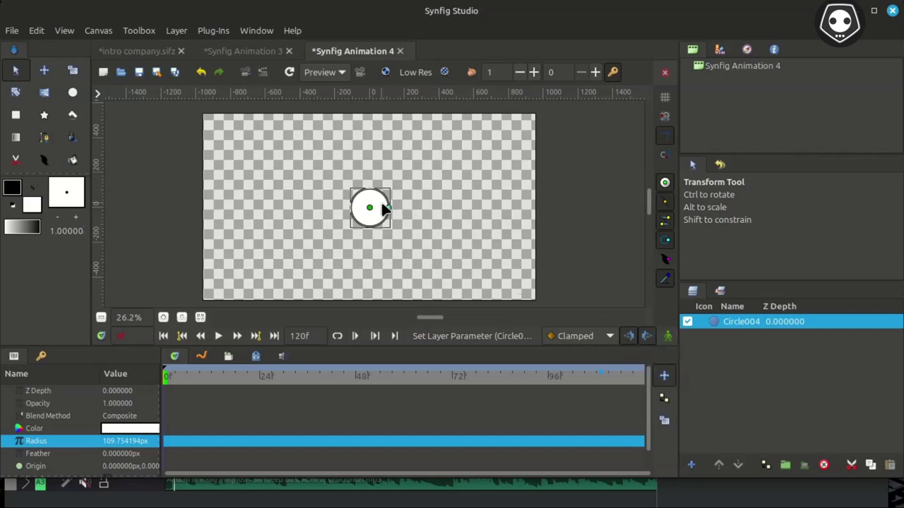
{"action": "left_click_drag", "start_coordinate": [382, 204], "coordinate": [377, 207]}
{"action": "left_click", "coordinate": [667, 336]}
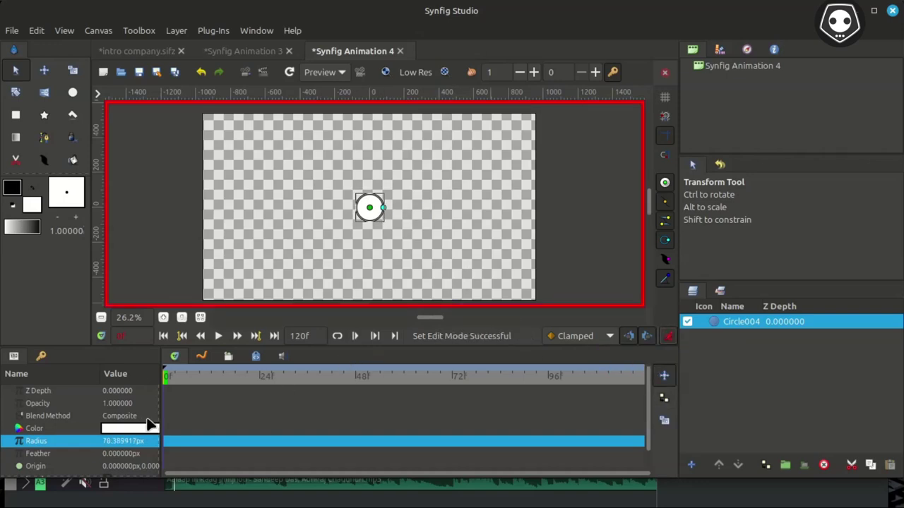
{"action": "scroll", "coordinate": [124, 430], "scroll_direction": "down", "scroll_amount": 1}
{"action": "scroll", "coordinate": [104, 440], "scroll_direction": "up", "scroll_amount": 1}
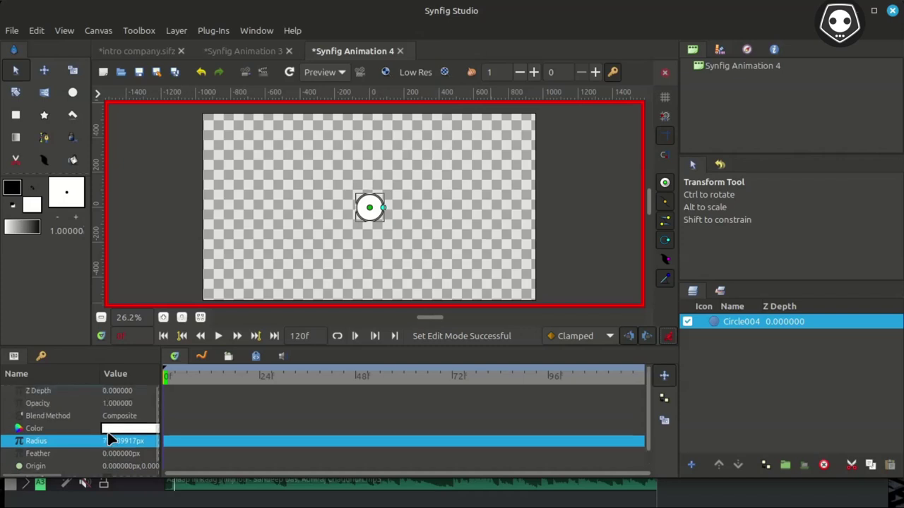
{"action": "scroll", "coordinate": [114, 432], "scroll_direction": "down", "scroll_amount": 1}
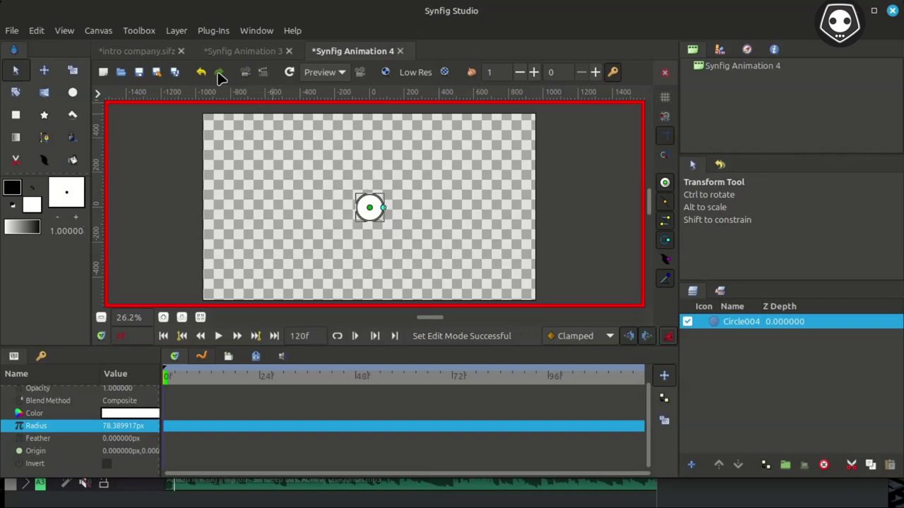
Replay the expanding ring in the Synfig Animation 3 document from its first frame, and return to Synfig Animation 4
{"action": "left_click", "coordinate": [233, 51]}
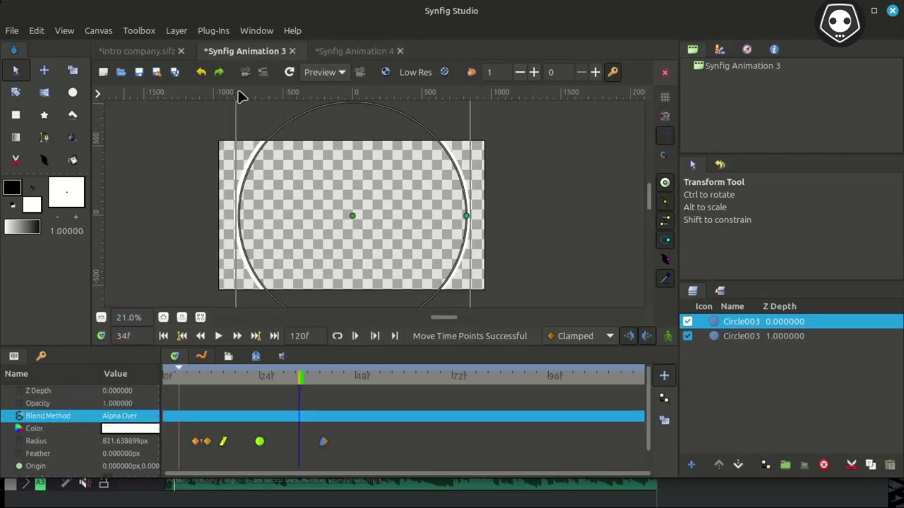
{"action": "left_click", "coordinate": [163, 336]}
{"action": "left_click", "coordinate": [218, 336]}
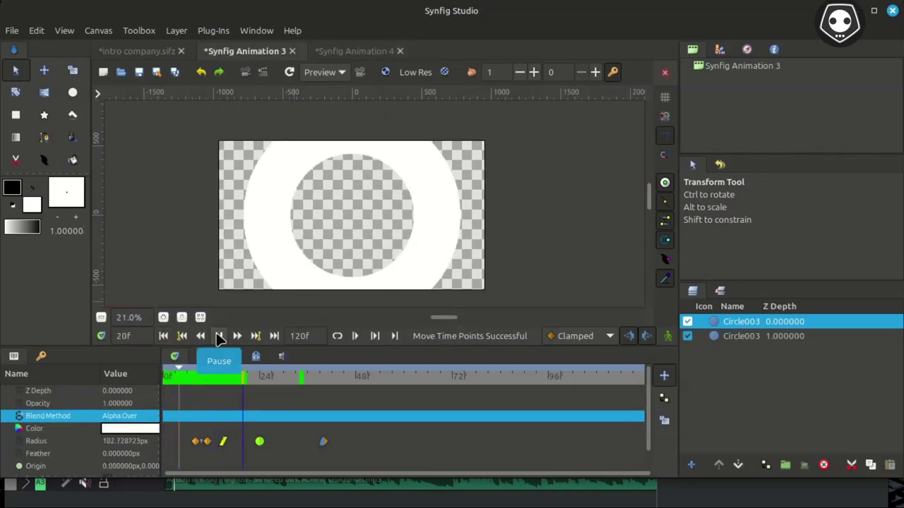
{"action": "left_click", "coordinate": [218, 336]}
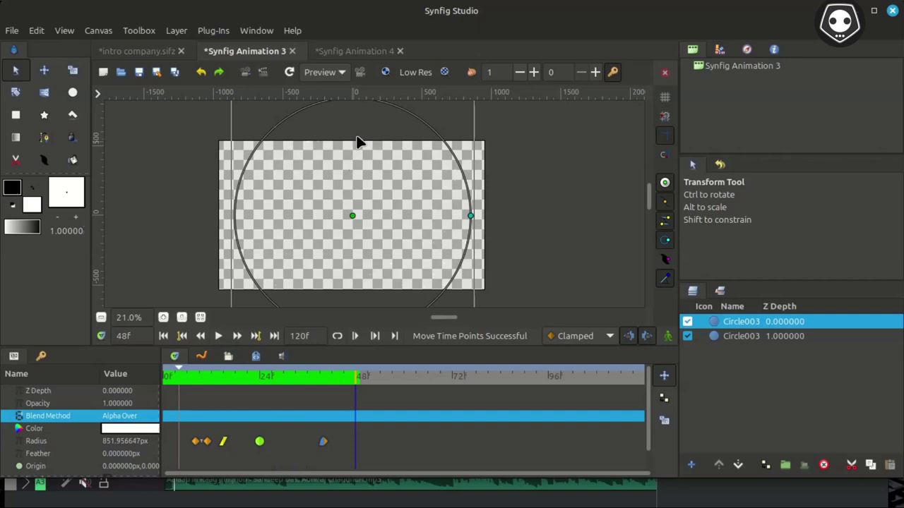
{"action": "left_click", "coordinate": [344, 52]}
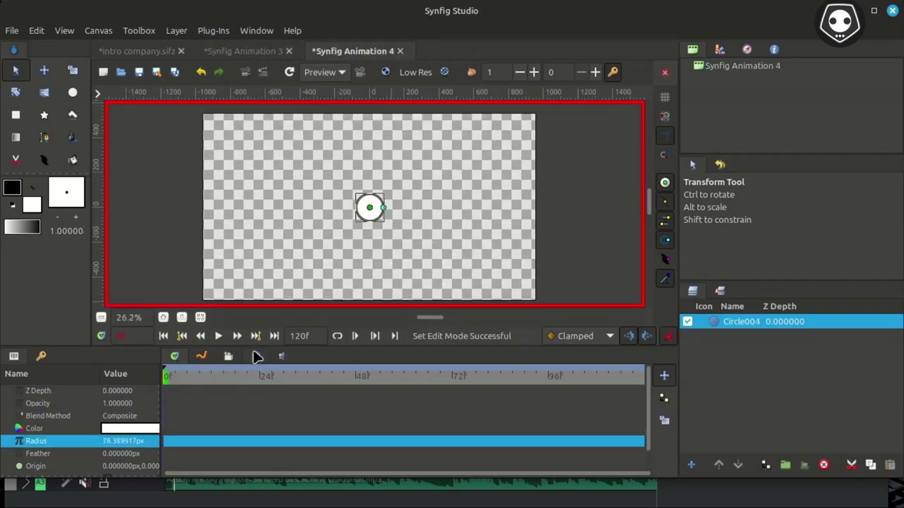
At frame 1, reduce the circle's radius to about 67 px to record the starting radius waypoint
{"action": "left_click", "coordinate": [122, 336]}
{"action": "type", "text": "1"}
{"action": "key", "text": "Return"}
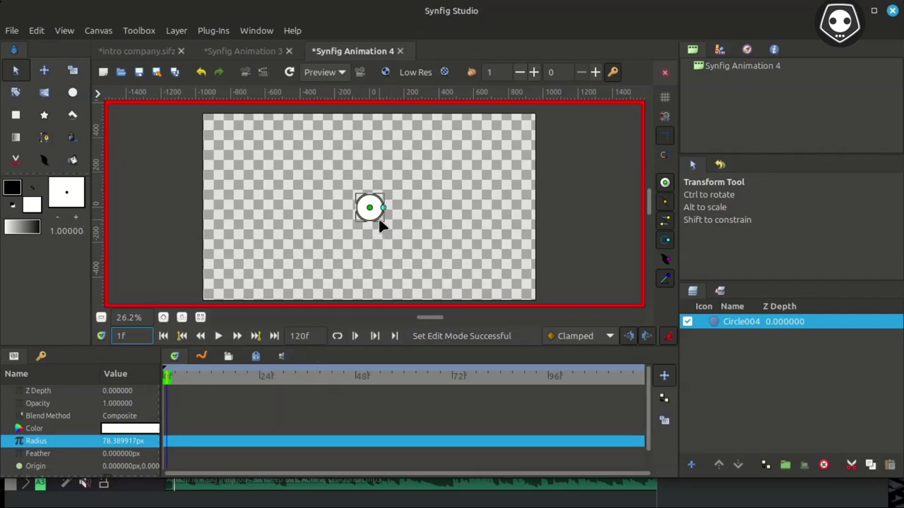
{"action": "scroll", "coordinate": [379, 222], "scroll_direction": "up", "scroll_amount": 4}
{"action": "left_click_drag", "start_coordinate": [387, 198], "coordinate": [383, 193]}
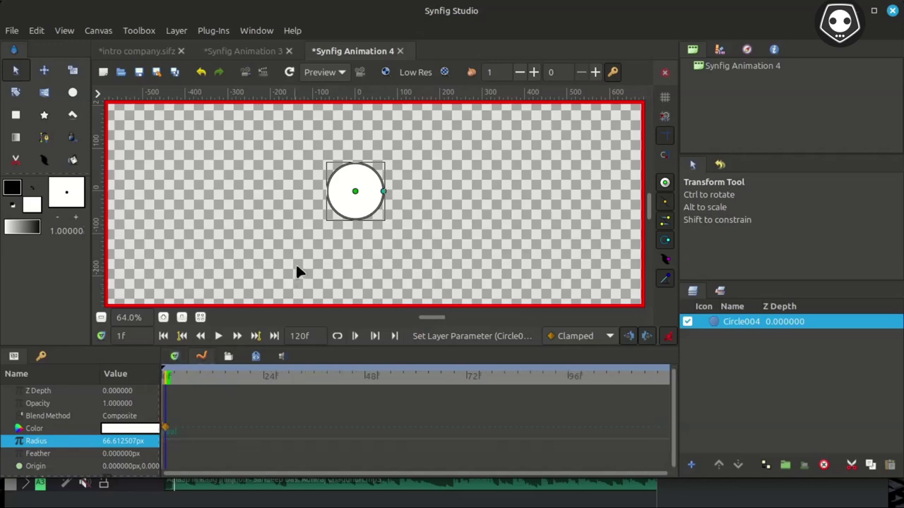
At frame 30, enlarge the circle's radius to about 972 px so it spans the canvas width
{"action": "scroll", "coordinate": [332, 263], "scroll_direction": "down", "scroll_amount": 5, "text": "ctrl"}
{"action": "scroll", "coordinate": [372, 268], "scroll_direction": "down", "scroll_amount": 2}
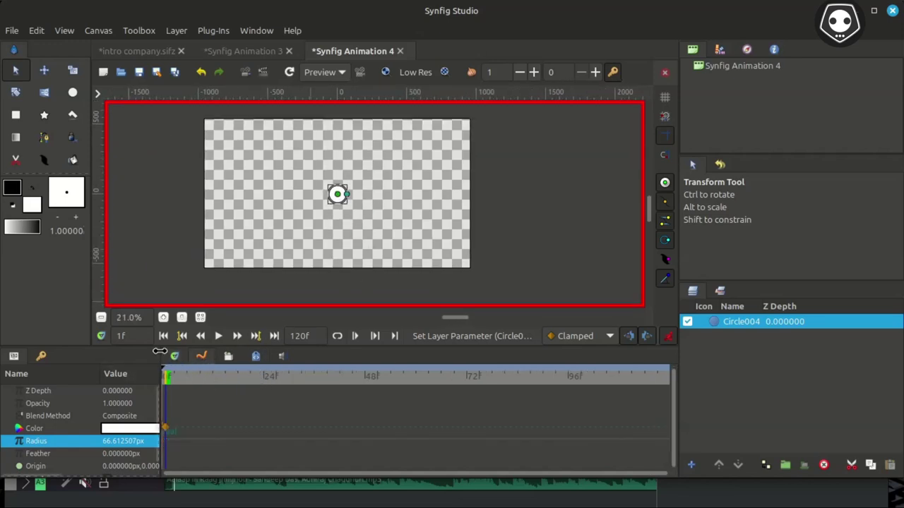
{"action": "triple_click", "coordinate": [140, 336]}
{"action": "type", "text": "30"}
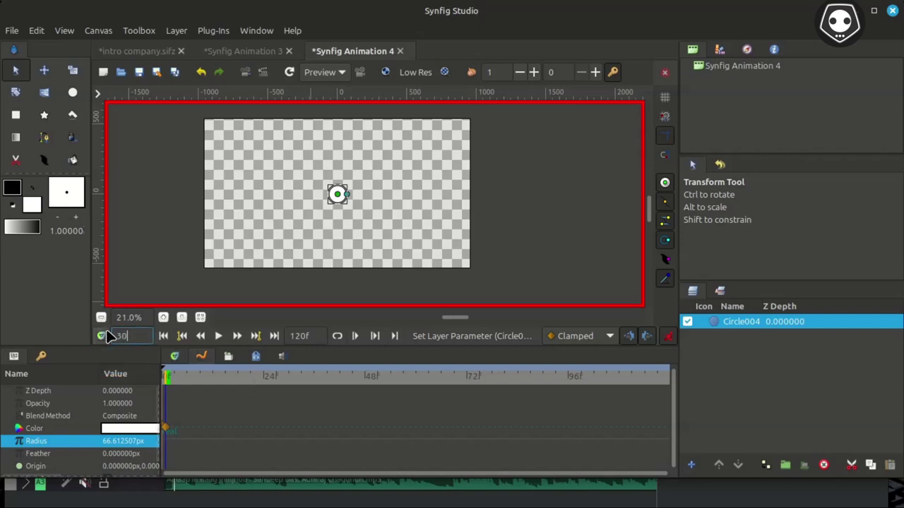
{"action": "key", "text": "Return"}
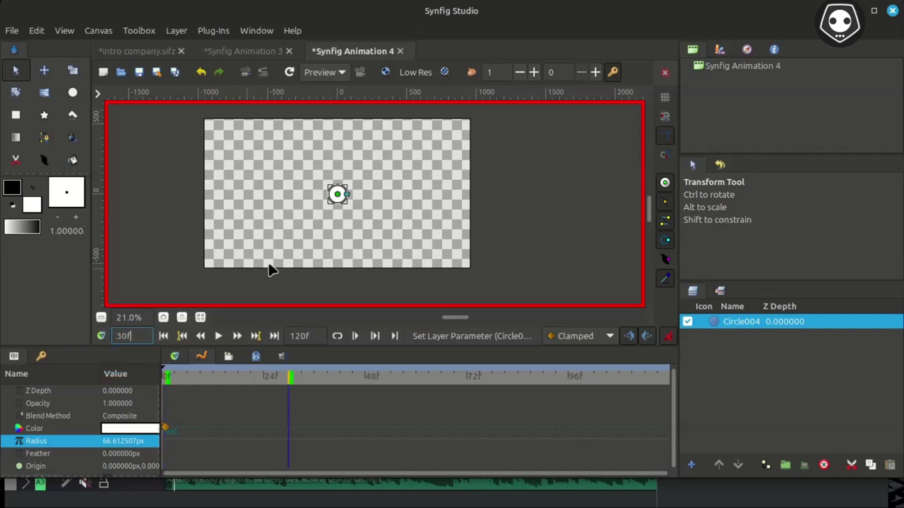
{"action": "mouse_move", "coordinate": [346, 197]}
{"action": "left_click_drag", "start_coordinate": [346, 197], "coordinate": [472, 196]}
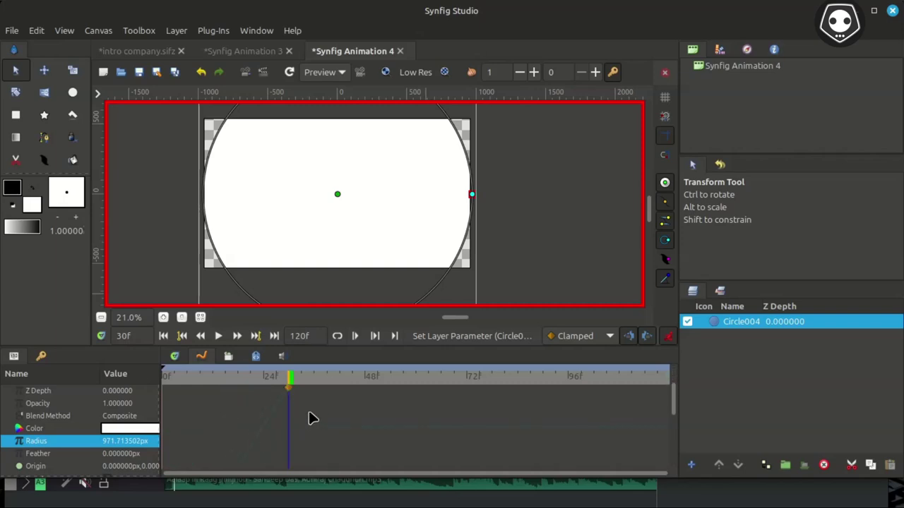
Set the incoming interpolation of the radius waypoint at frame 30 to Ease In
{"action": "mouse_move", "coordinate": [288, 415]}
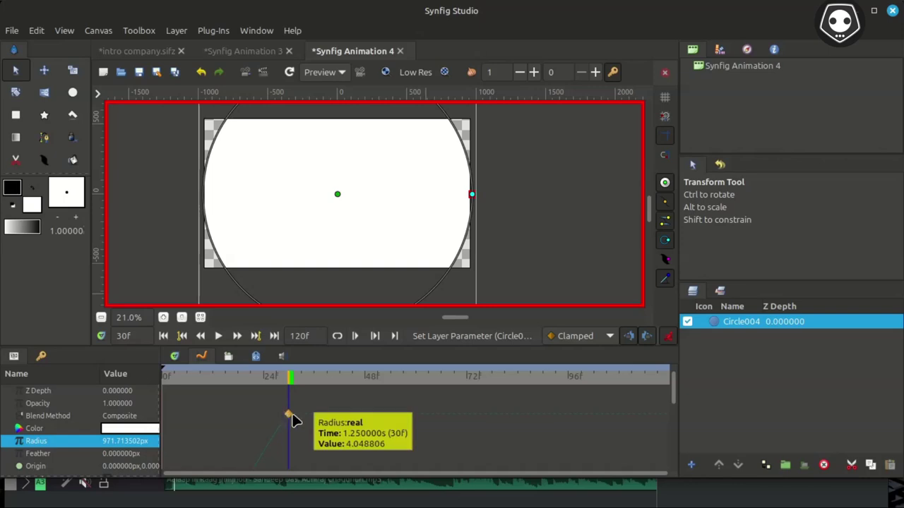
{"action": "right_click", "coordinate": [288, 415]}
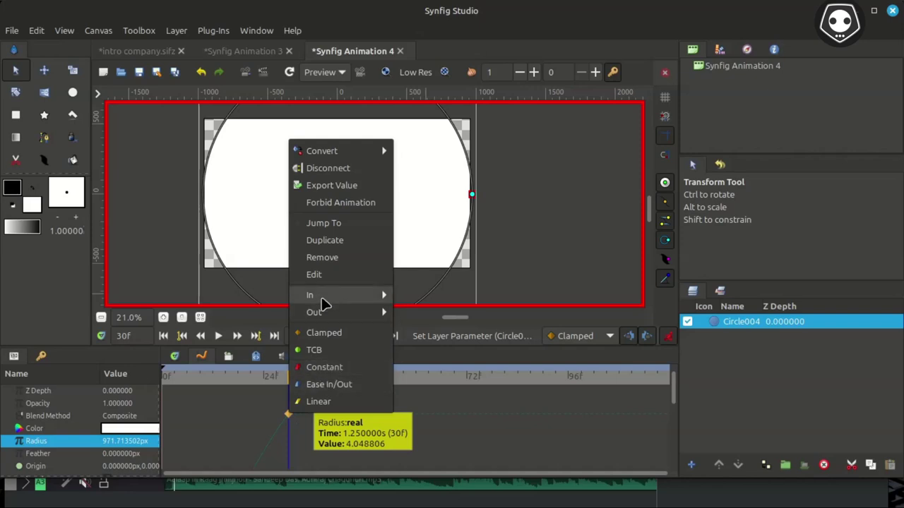
{"action": "mouse_move", "coordinate": [319, 300]}
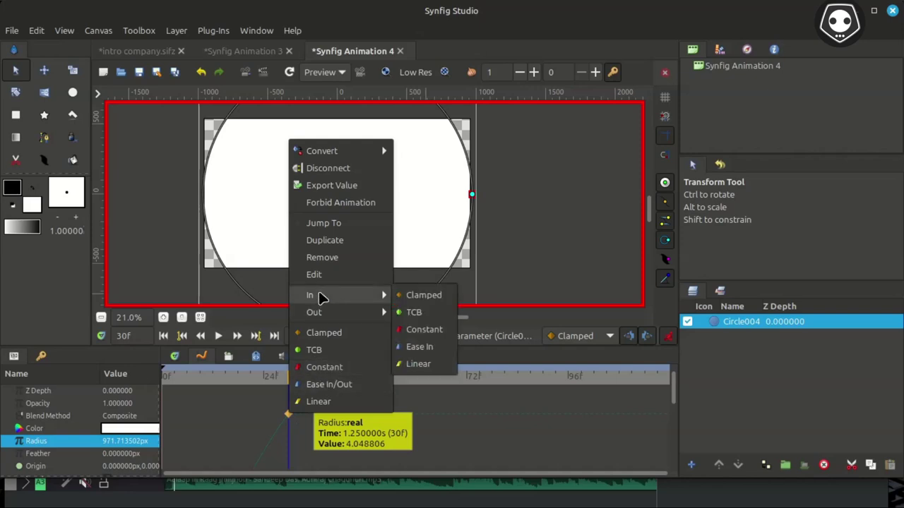
{"action": "left_click", "coordinate": [421, 347]}
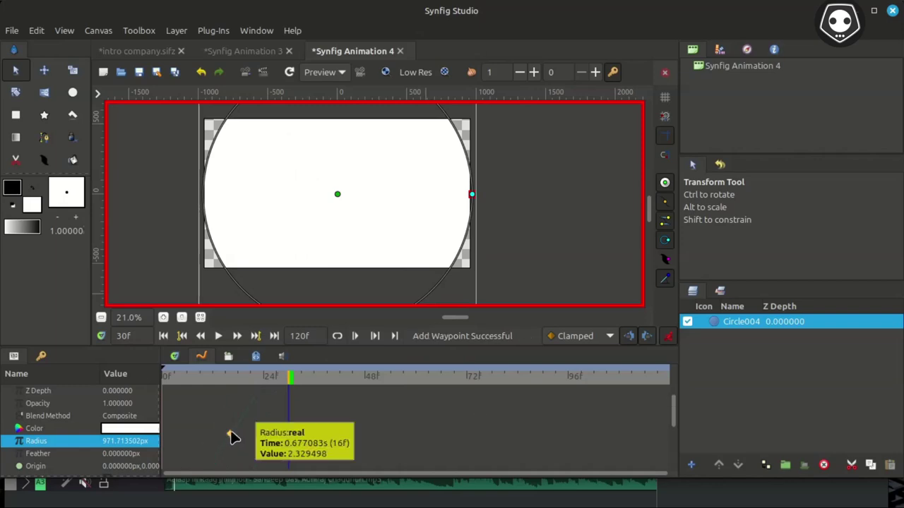
Set the intermediate radius waypoint at frame 16 to TCB interpolation and move it earlier, to about frame 7
{"action": "right_click", "coordinate": [232, 436]}
{"action": "left_click", "coordinate": [274, 368]}
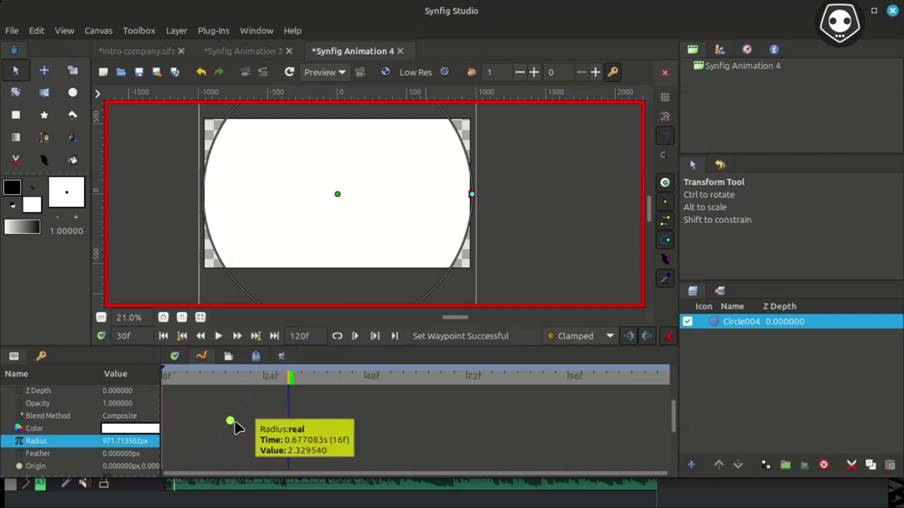
{"action": "left_click_drag", "start_coordinate": [231, 422], "coordinate": [194, 403]}
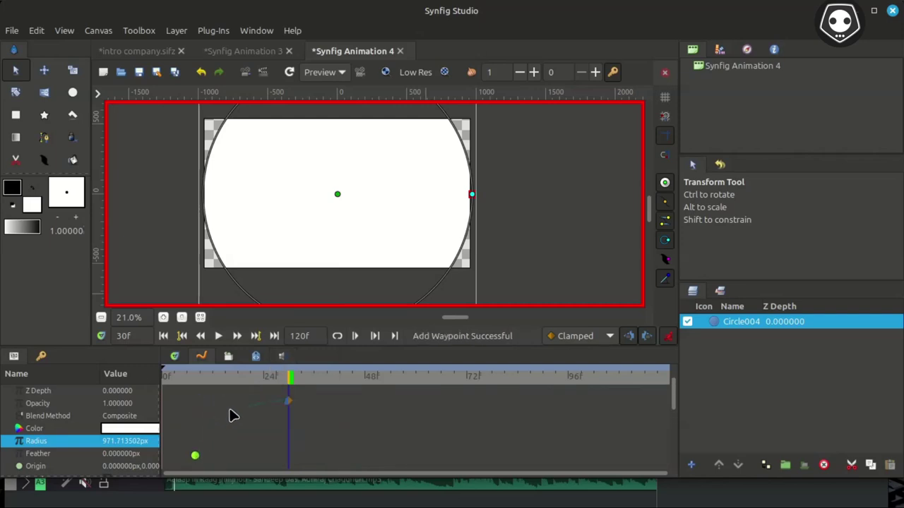
Move the intermediate radius waypoint up to about 2.98 at frame 7 on the curve, and play the animation from the start
{"action": "mouse_move", "coordinate": [197, 453]}
{"action": "left_mouse_down"}
{"action": "mouse_move", "coordinate": [185, 436]}
{"action": "mouse_move", "coordinate": [191, 447]}
{"action": "left_mouse_up"}
{"action": "left_click", "coordinate": [163, 336]}
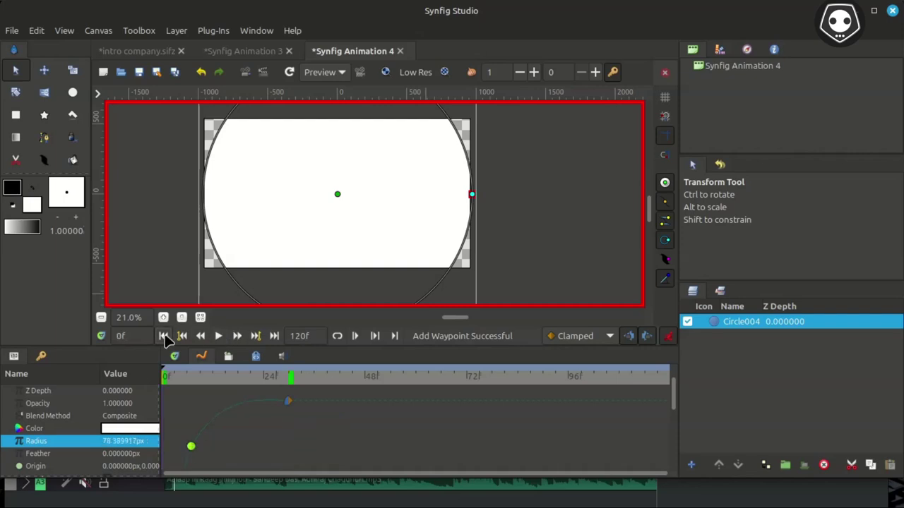
{"action": "left_click", "coordinate": [218, 336]}
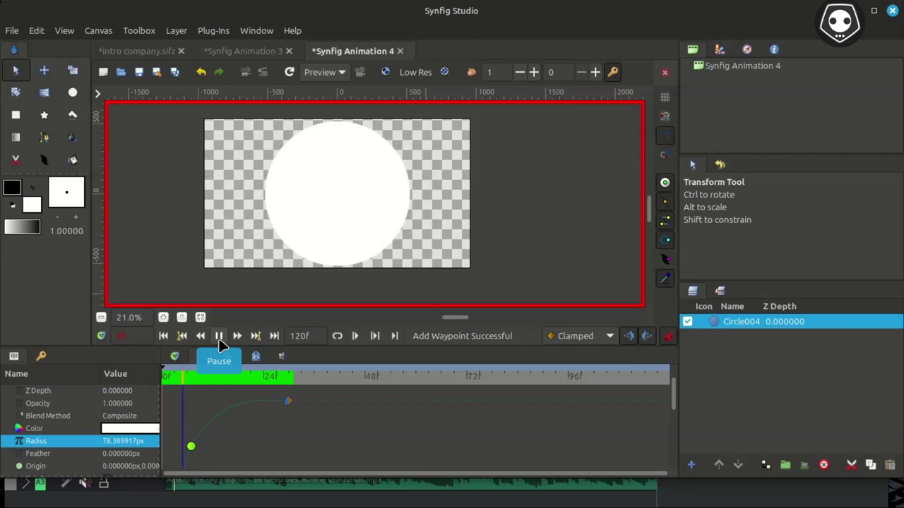
{"action": "left_click", "coordinate": [218, 337]}
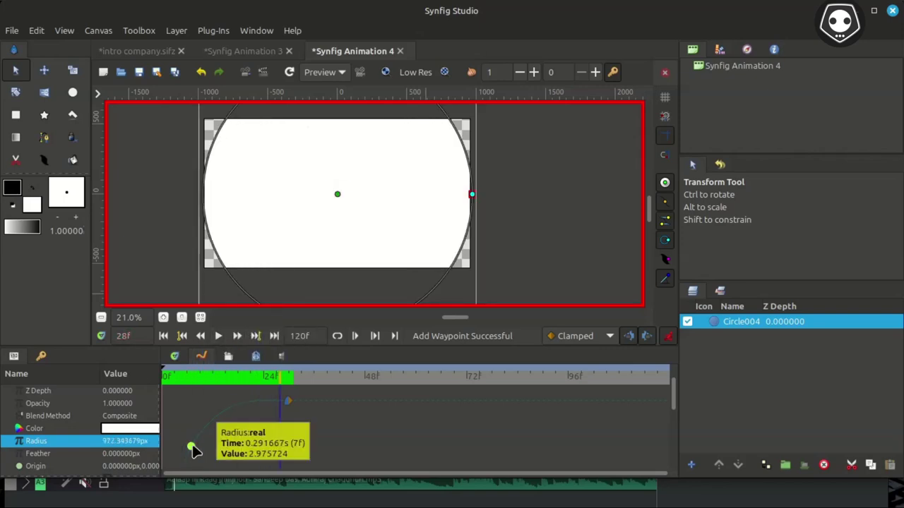
Lower the intermediate radius waypoint on the curve and place it at about frame 8, replaying the animation from the start
{"action": "left_click_drag", "start_coordinate": [191, 445], "coordinate": [196, 456]}
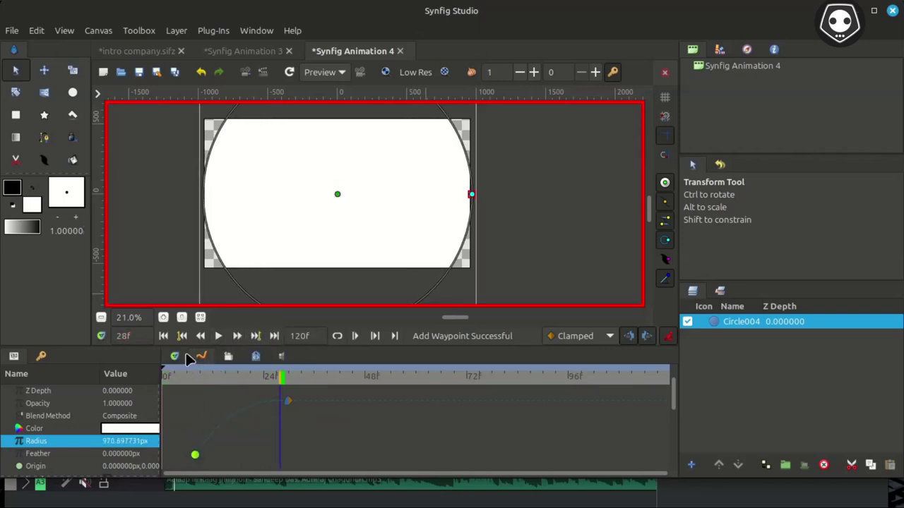
{"action": "left_click", "coordinate": [163, 336]}
{"action": "left_click", "coordinate": [218, 337]}
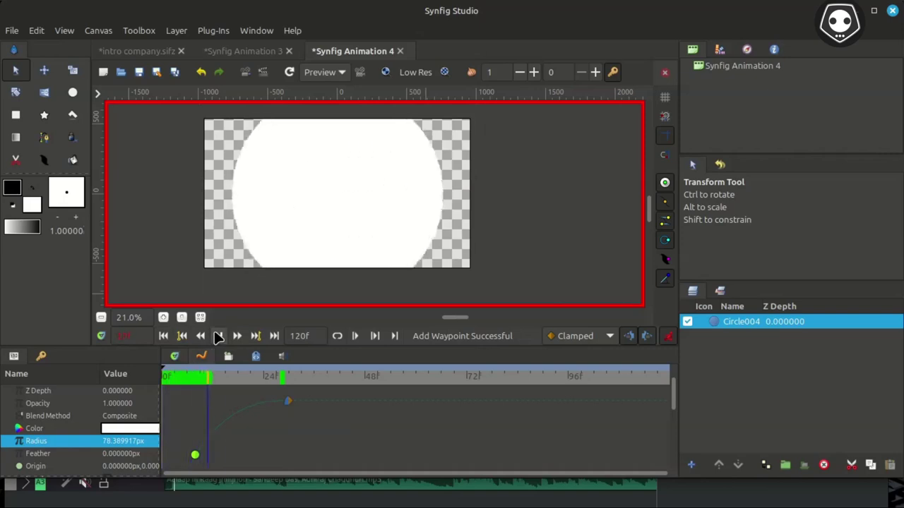
{"action": "left_click", "coordinate": [218, 337]}
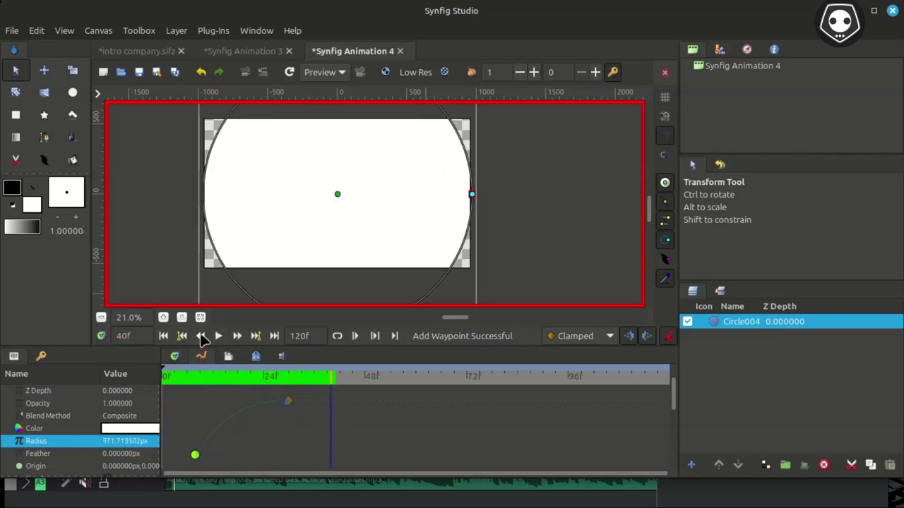
{"action": "left_click", "coordinate": [164, 336]}
{"action": "left_click", "coordinate": [218, 337]}
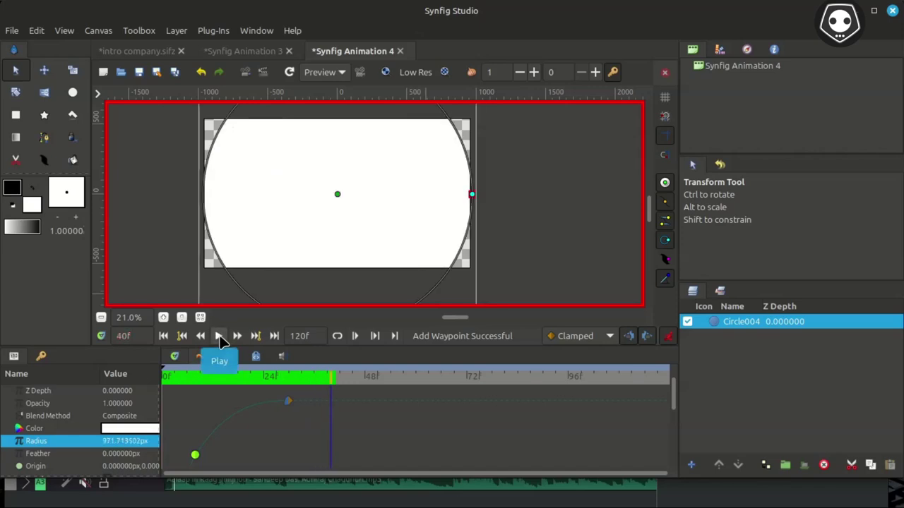
Examine the radius waypoints as a curve and on the timeline, and play the circle's expansion from the start
{"action": "scroll", "coordinate": [244, 426], "scroll_direction": "down", "scroll_amount": 5}
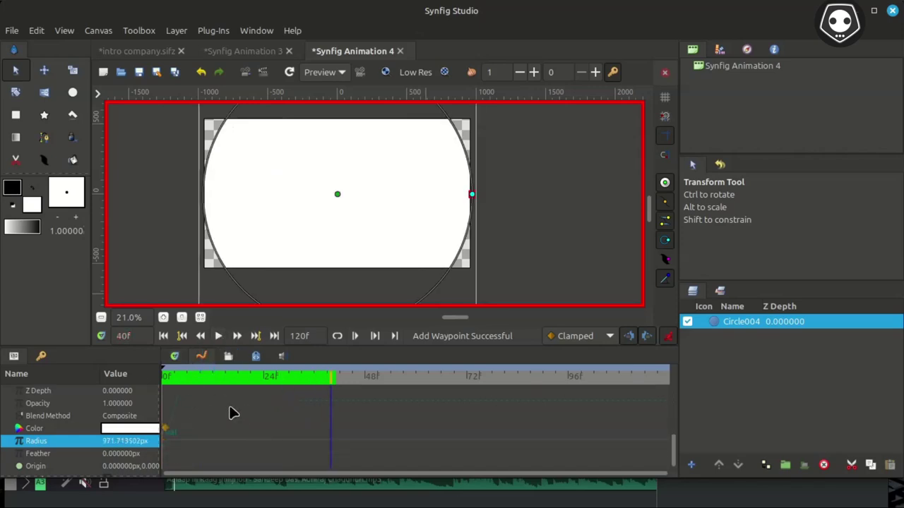
{"action": "scroll", "coordinate": [242, 431], "scroll_direction": "up", "scroll_amount": 4}
{"action": "scroll", "coordinate": [240, 434], "scroll_direction": "down", "scroll_amount": 1}
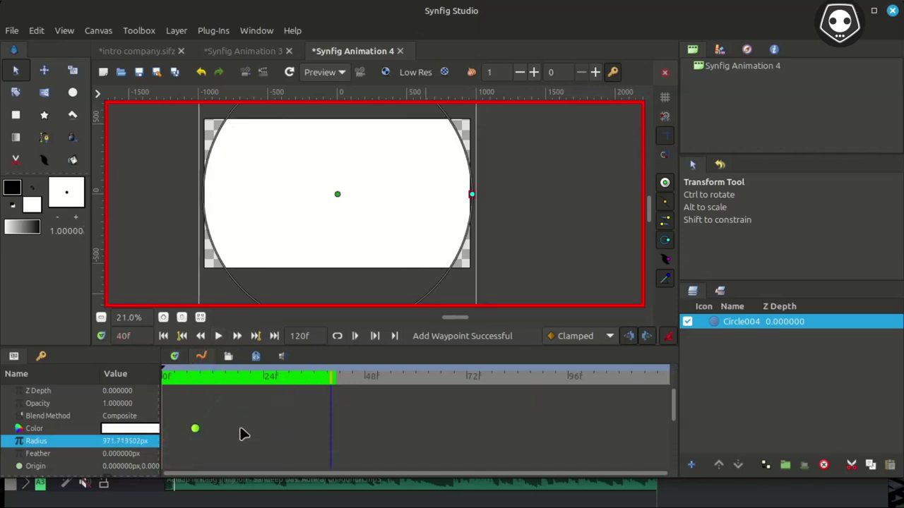
{"action": "scroll", "coordinate": [240, 433], "scroll_direction": "down", "scroll_amount": 2}
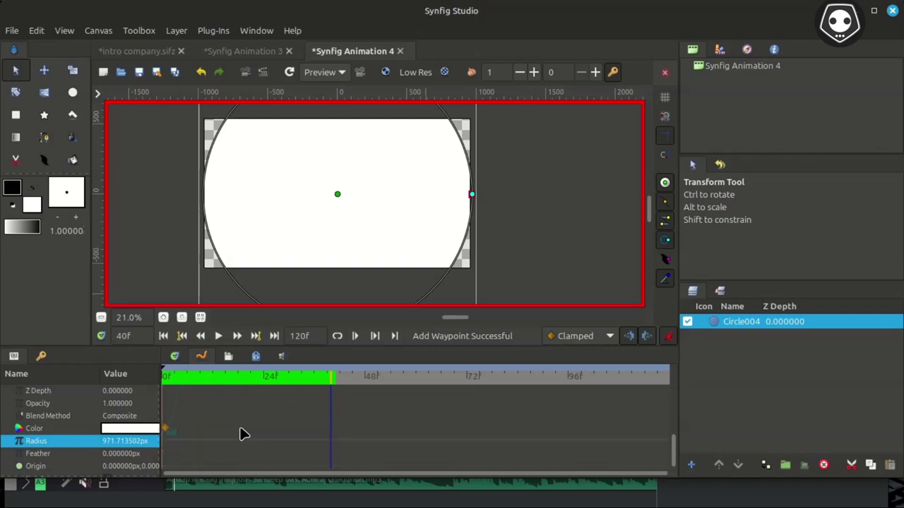
{"action": "left_click", "coordinate": [174, 357]}
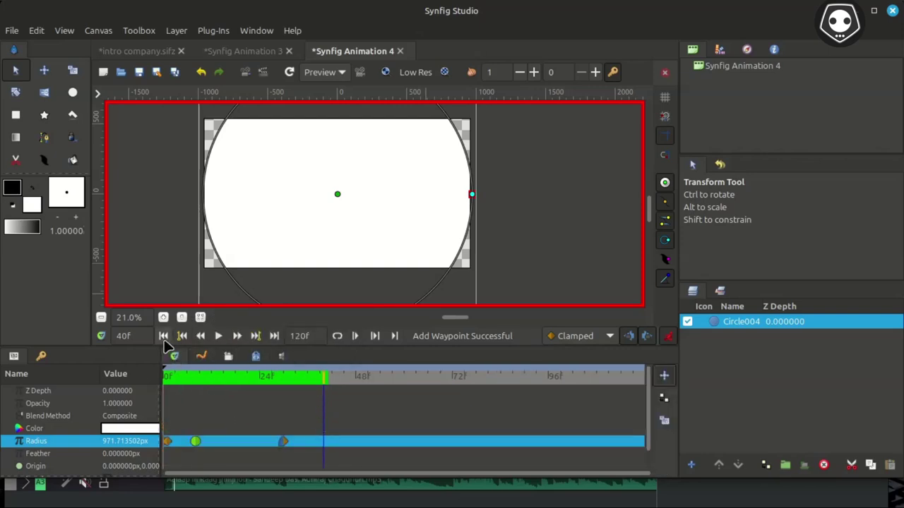
{"action": "left_click", "coordinate": [163, 337]}
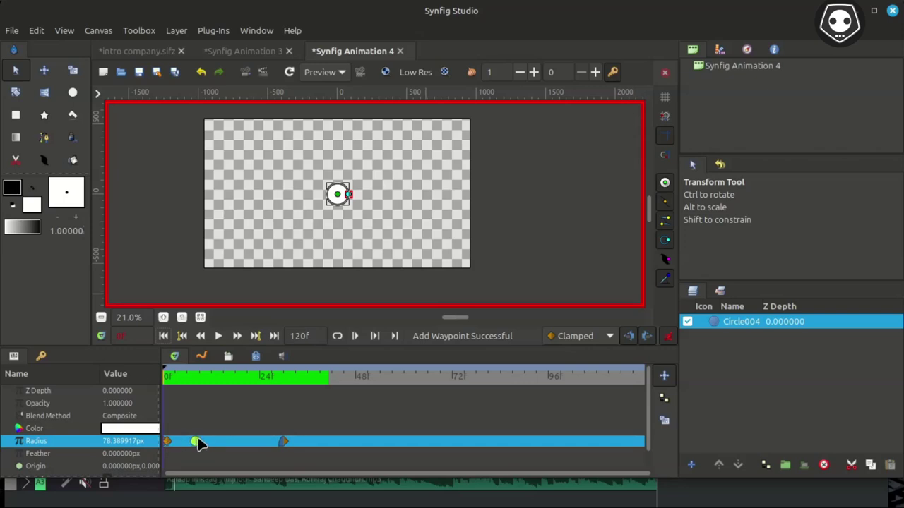
{"action": "left_click", "coordinate": [202, 356]}
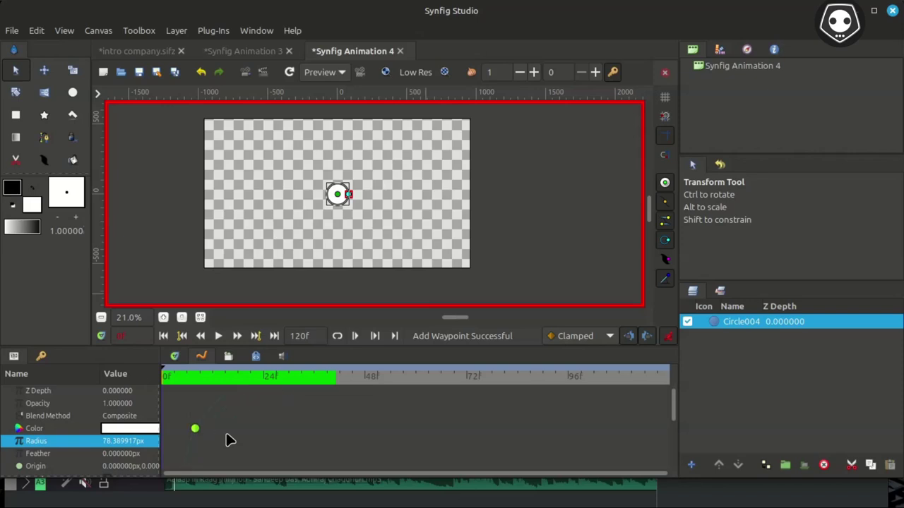
{"action": "scroll", "coordinate": [226, 439], "scroll_direction": "up", "scroll_amount": 3}
{"action": "scroll", "coordinate": [226, 439], "scroll_direction": "down", "scroll_amount": 3}
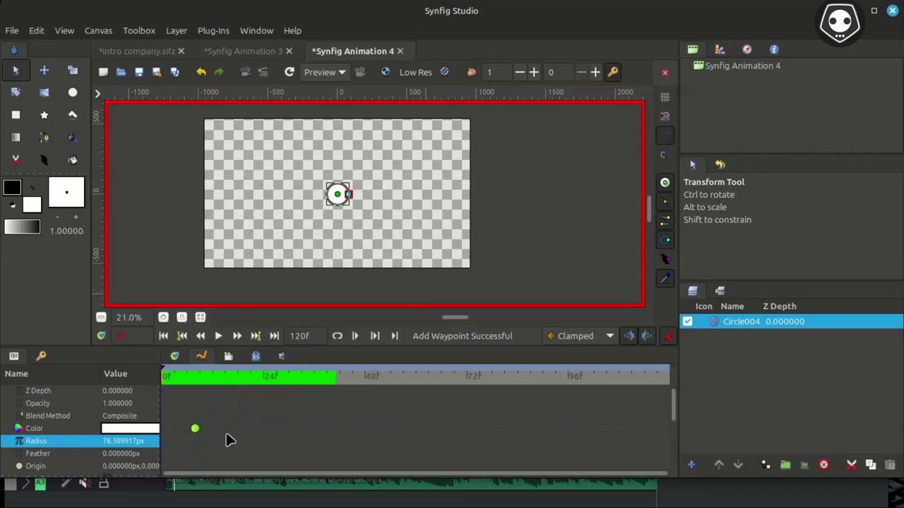
{"action": "left_click", "coordinate": [175, 356]}
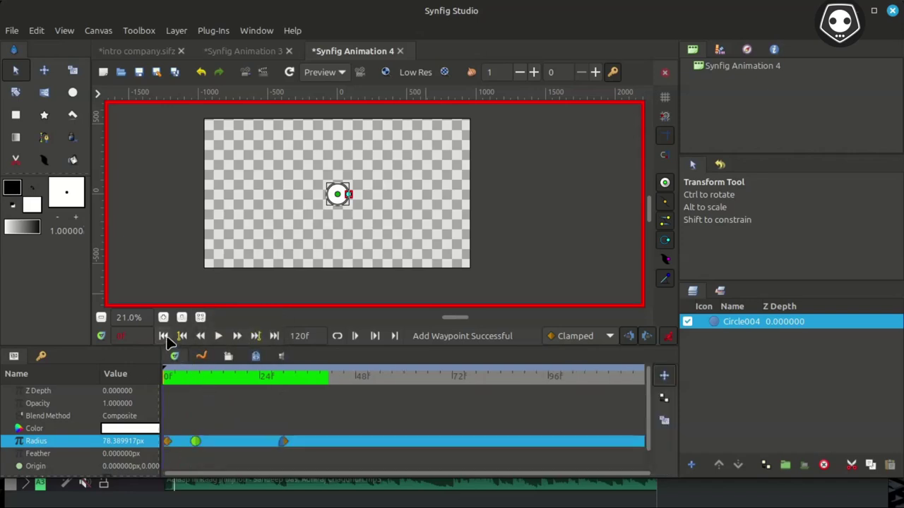
{"action": "left_click", "coordinate": [217, 336]}
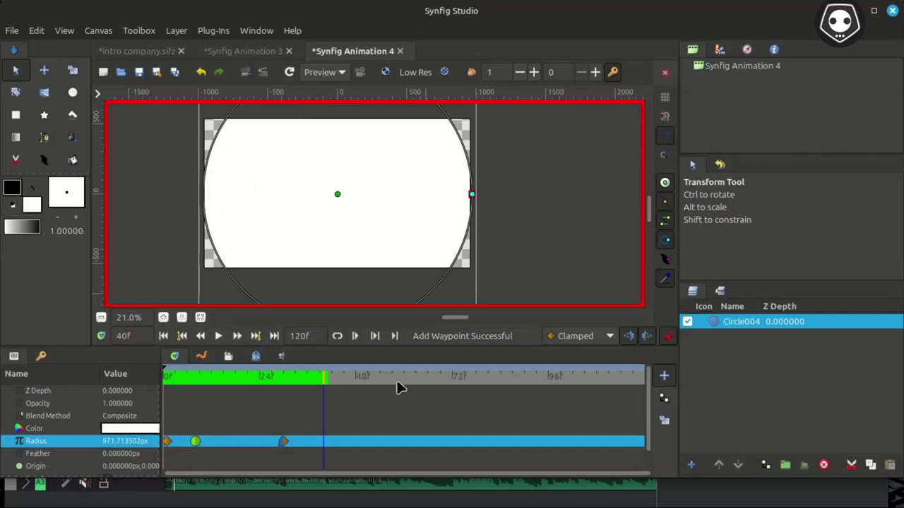
Turn off animate editing mode and duplicate the circle layer
{"action": "left_click", "coordinate": [668, 339]}
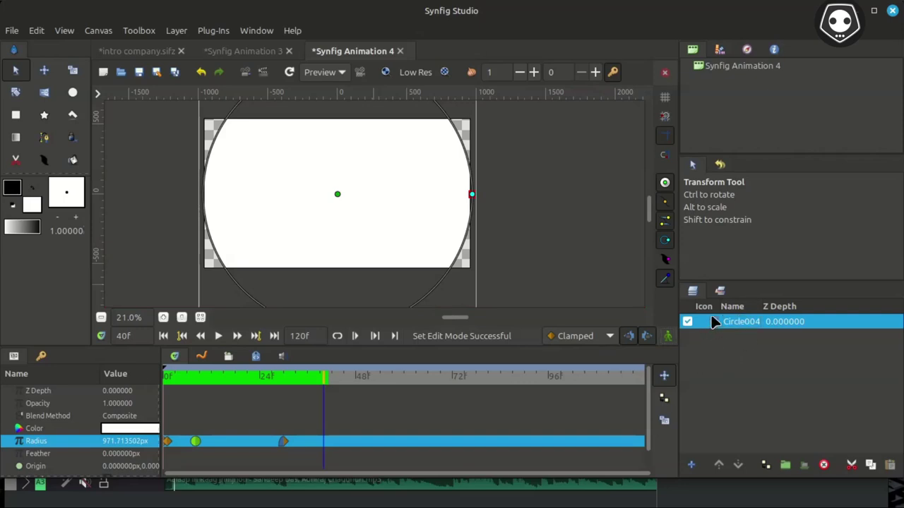
{"action": "left_click", "coordinate": [714, 321]}
{"action": "left_click", "coordinate": [764, 465]}
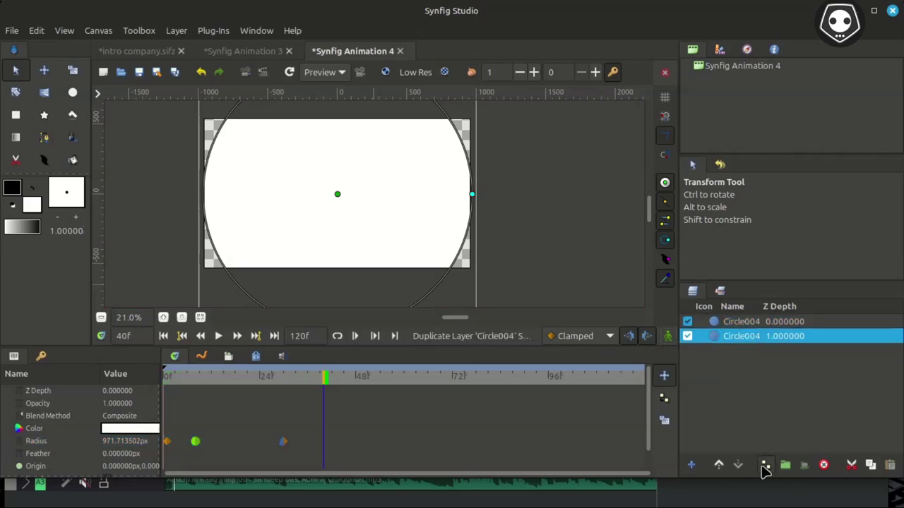
Rename the upper circle layer "cir 1" and the lower one "cir down"
{"action": "double_click", "coordinate": [742, 320]}
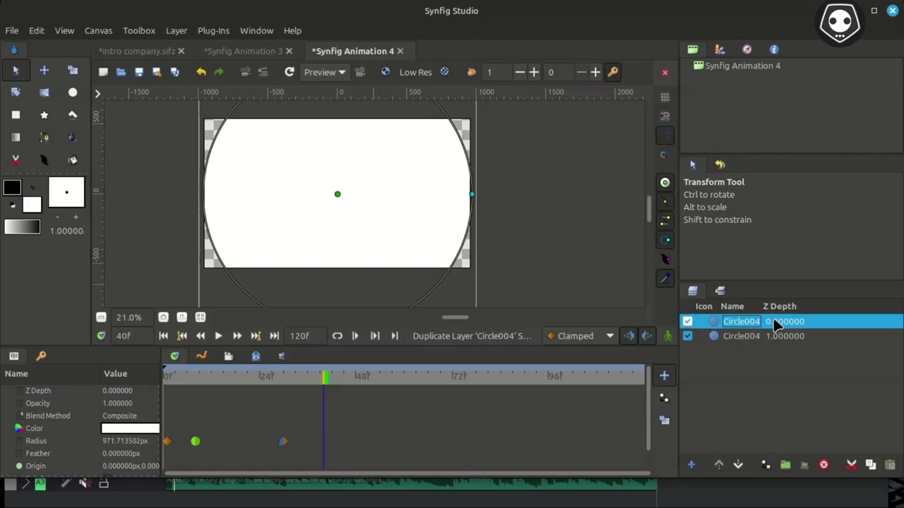
{"action": "key", "text": "End"}
{"action": "type", "text": "cir"}
{"action": "key", "text": "ctrl+a"}
{"action": "type", "text": "cir"}
{"action": "key", "text": "Return"}
{"action": "left_click", "coordinate": [753, 336]}
{"action": "left_click", "coordinate": [749, 336]}
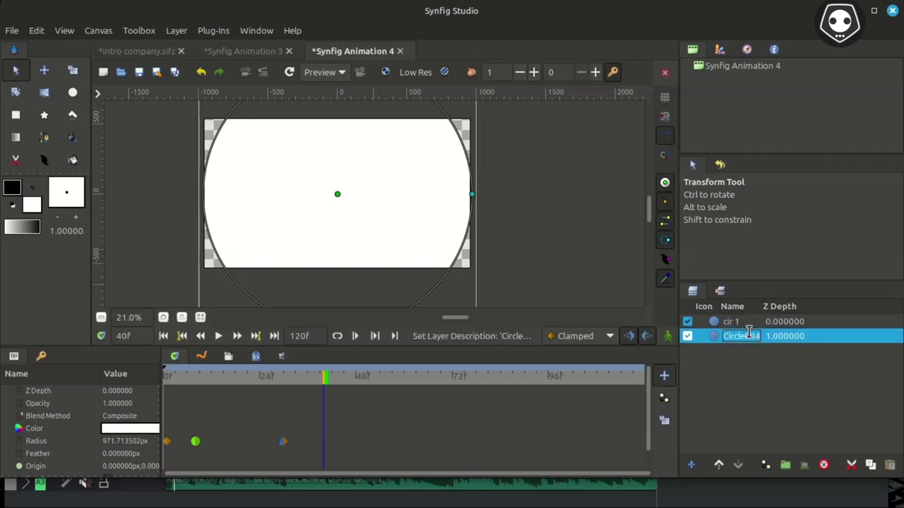
{"action": "type", "text": "cir down"}
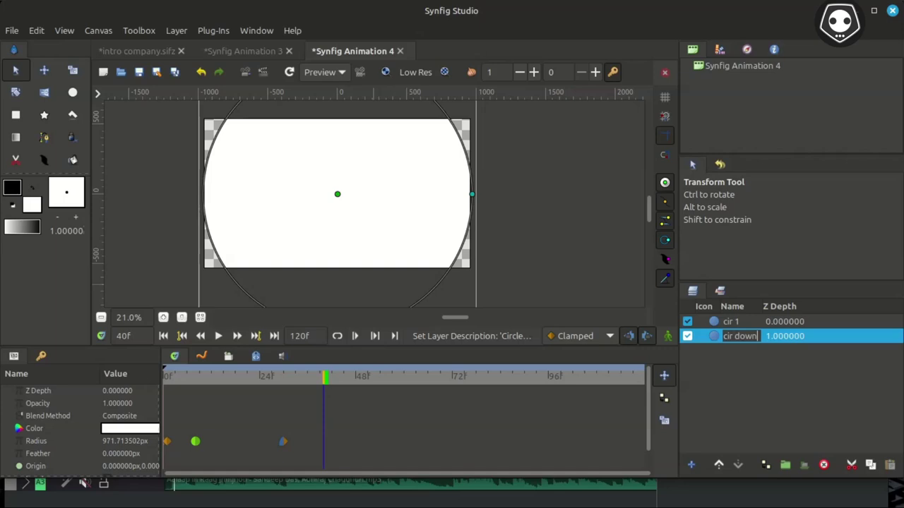
{"action": "key", "text": "Return"}
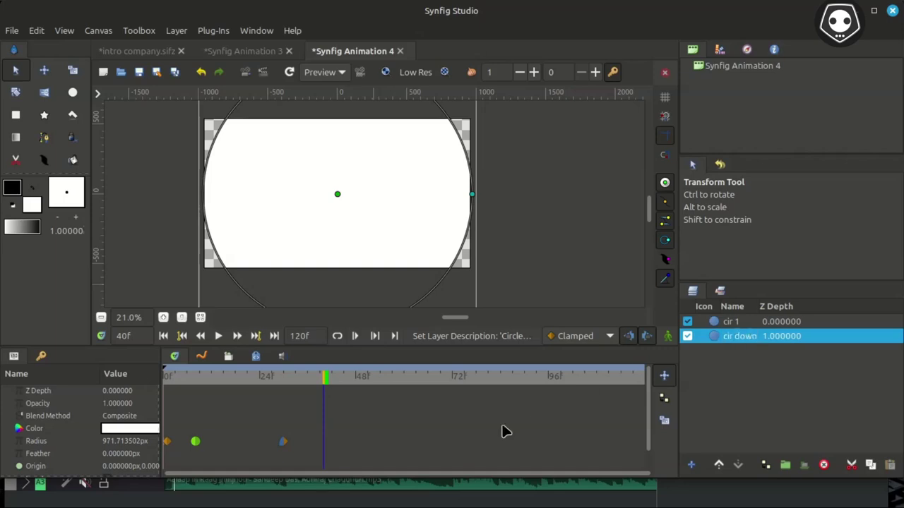
Set the blend method of the cir 1 layer to Alpha Over
{"action": "left_click", "coordinate": [714, 323]}
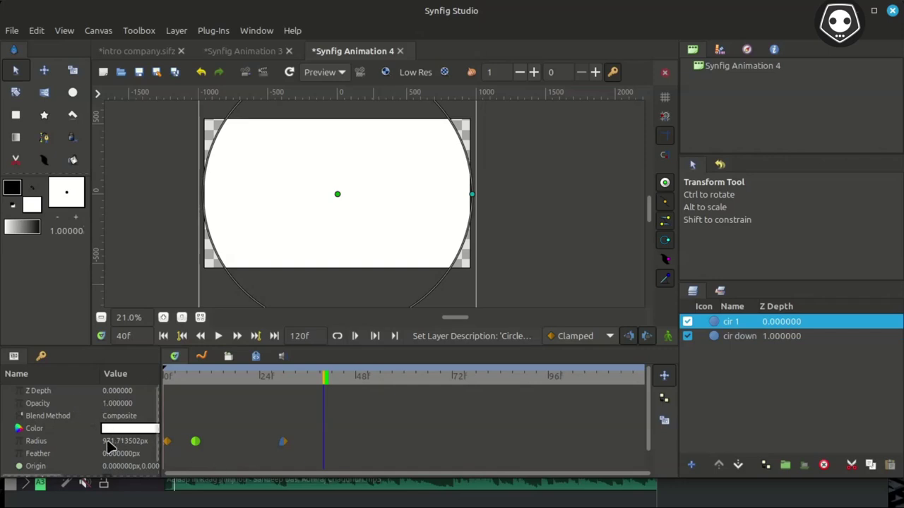
{"action": "left_click", "coordinate": [129, 416]}
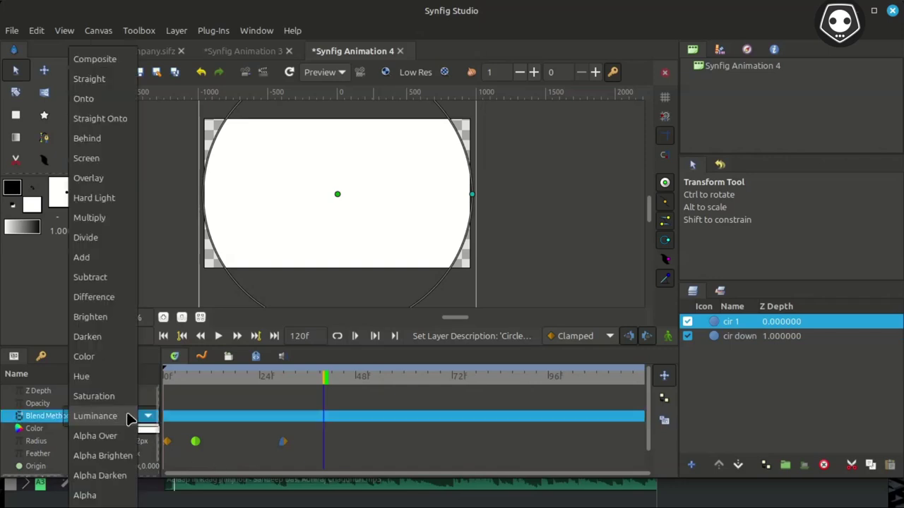
{"action": "left_click", "coordinate": [99, 436]}
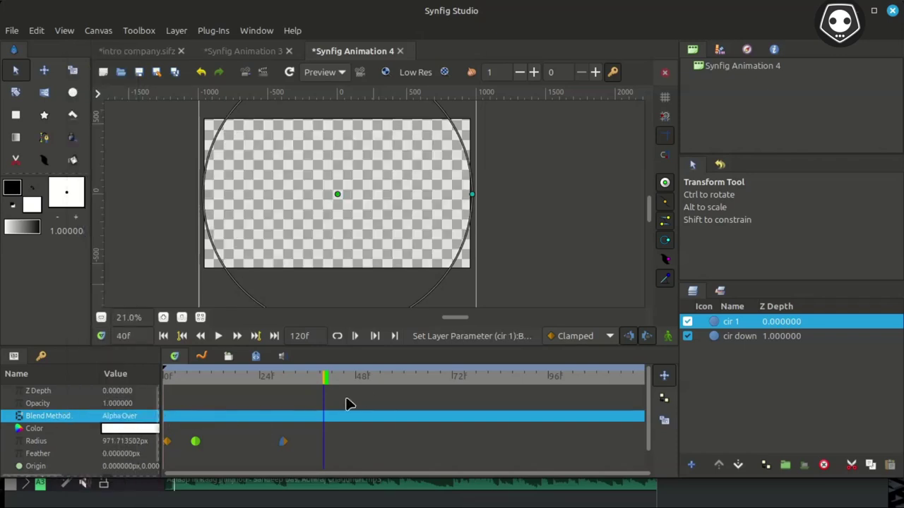
Shift all radius waypoints of the cir 1 layer about 8 frames later, with the last one at about frame 38
{"action": "left_click_drag", "start_coordinate": [309, 449], "coordinate": [218, 439]}
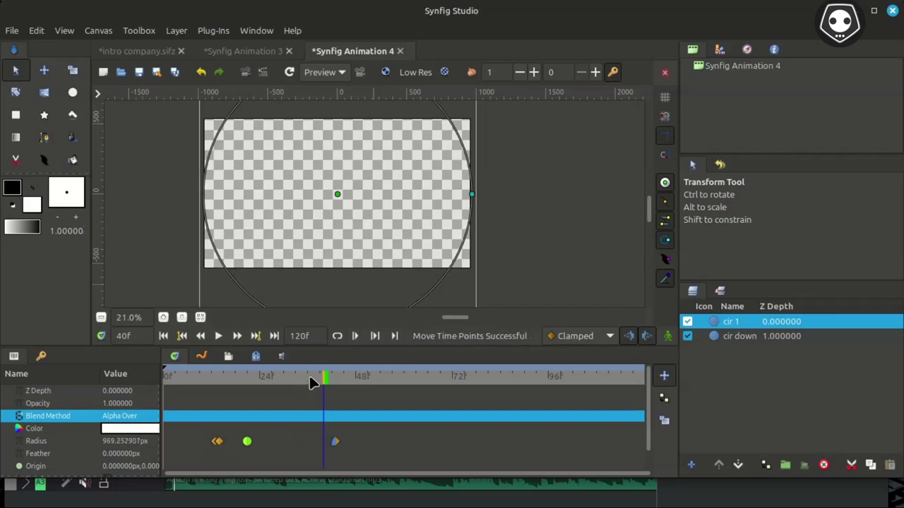
{"action": "left_click_drag", "start_coordinate": [324, 379], "coordinate": [203, 391]}
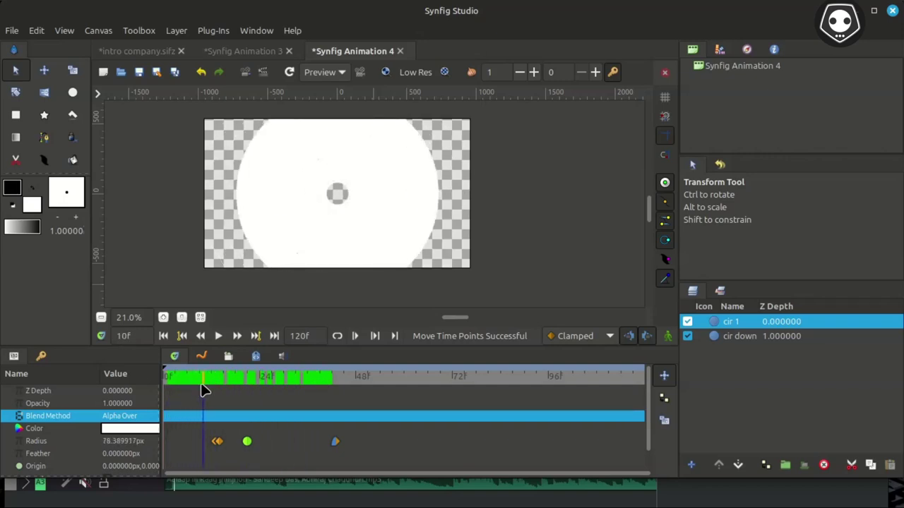
{"action": "left_click_drag", "start_coordinate": [216, 442], "coordinate": [197, 442]}
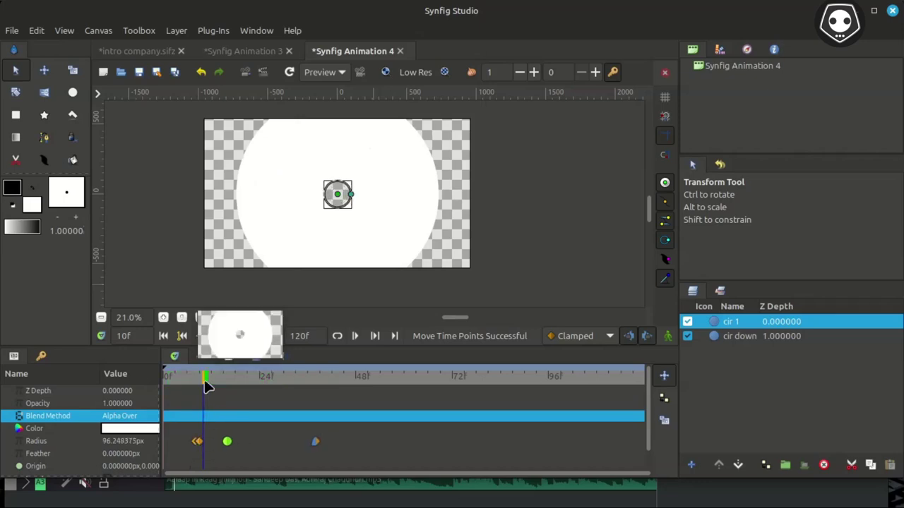
Play the animation repeatedly from the start to check the ring formed by the two offset circles
{"action": "left_click_drag", "start_coordinate": [204, 377], "coordinate": [148, 393]}
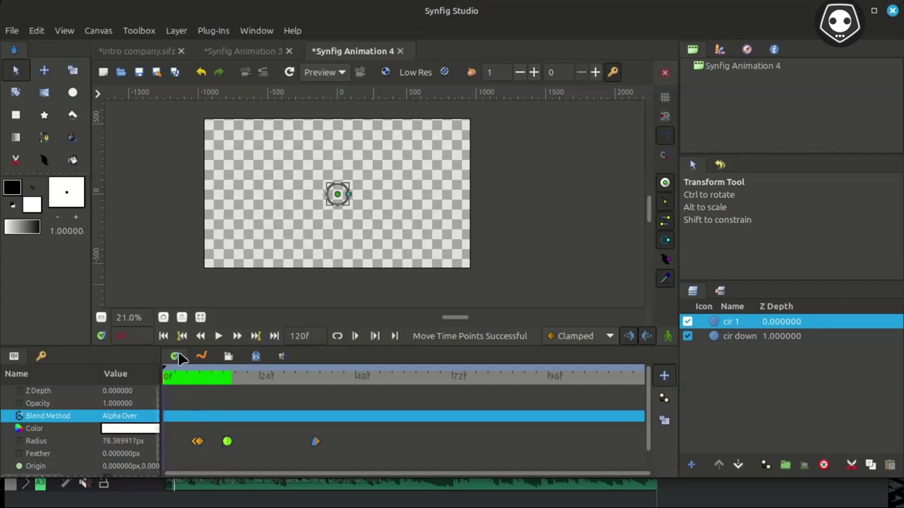
{"action": "left_click", "coordinate": [219, 337]}
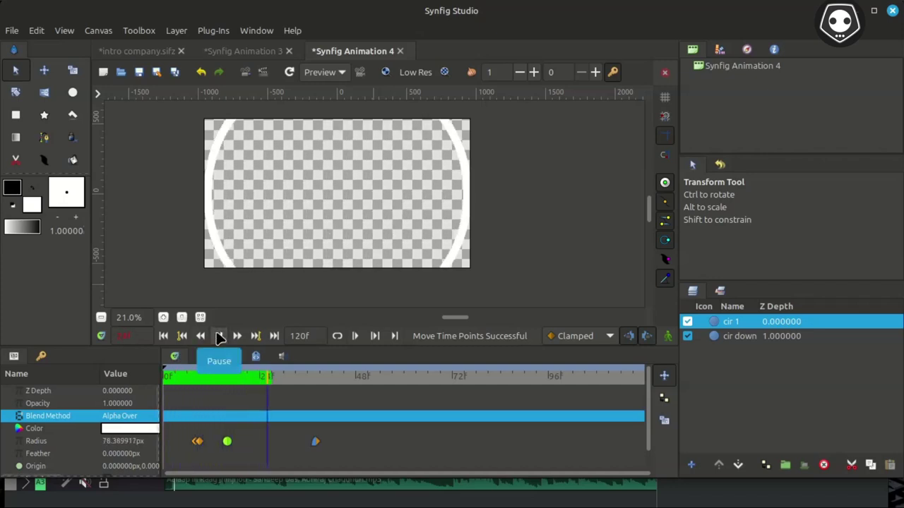
{"action": "left_click", "coordinate": [219, 337]}
{"action": "left_click", "coordinate": [181, 336]}
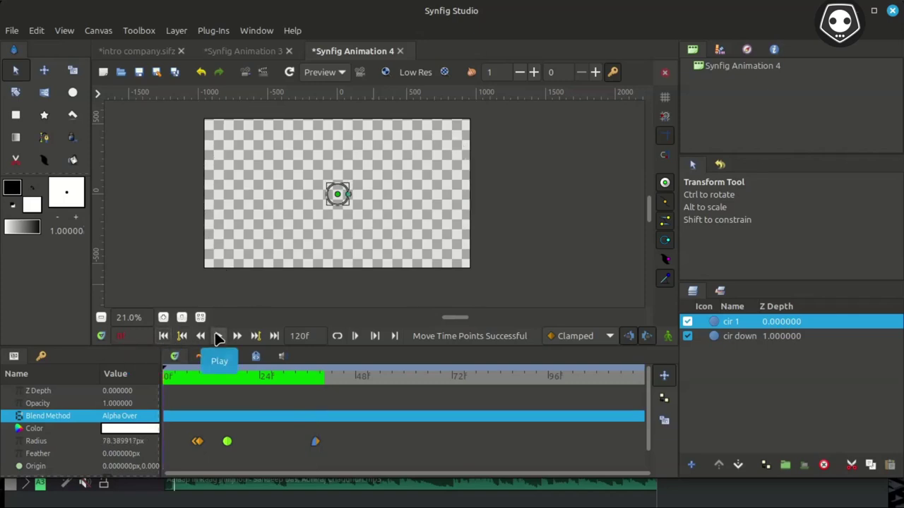
{"action": "left_click", "coordinate": [219, 337]}
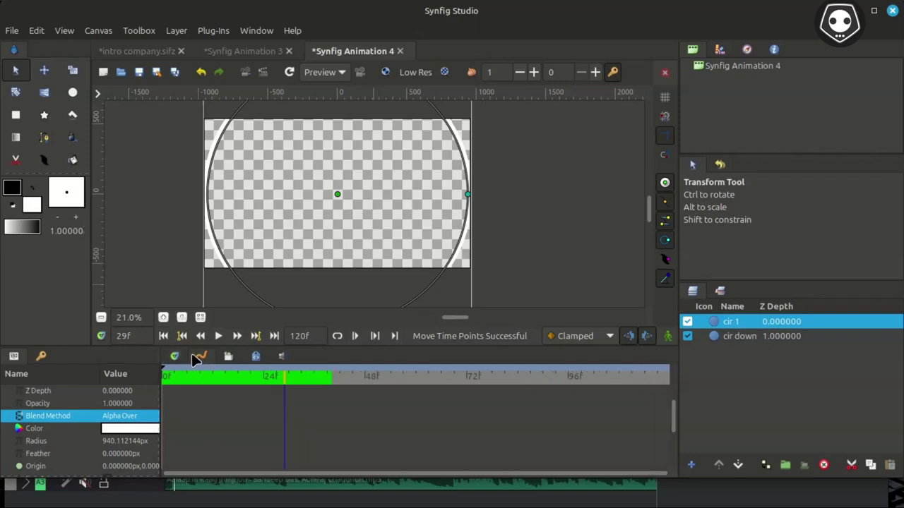
{"action": "left_click", "coordinate": [163, 337]}
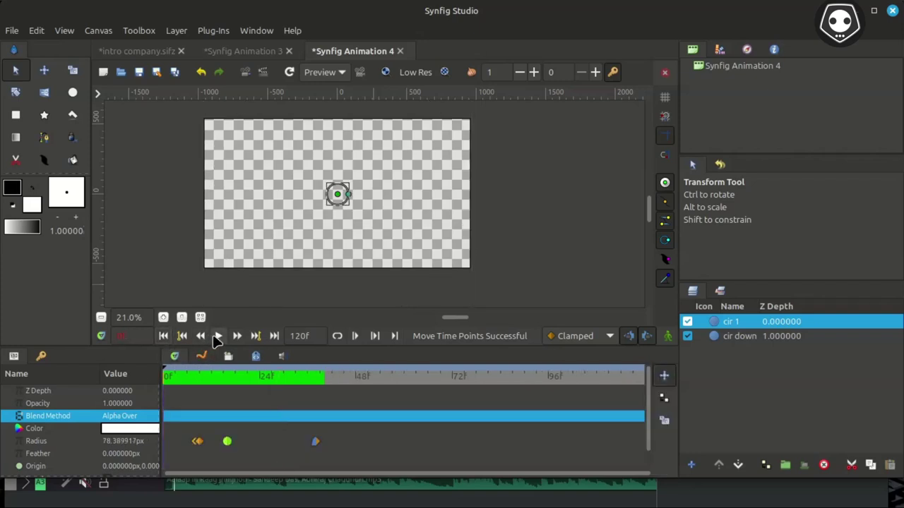
{"action": "left_click", "coordinate": [217, 337]}
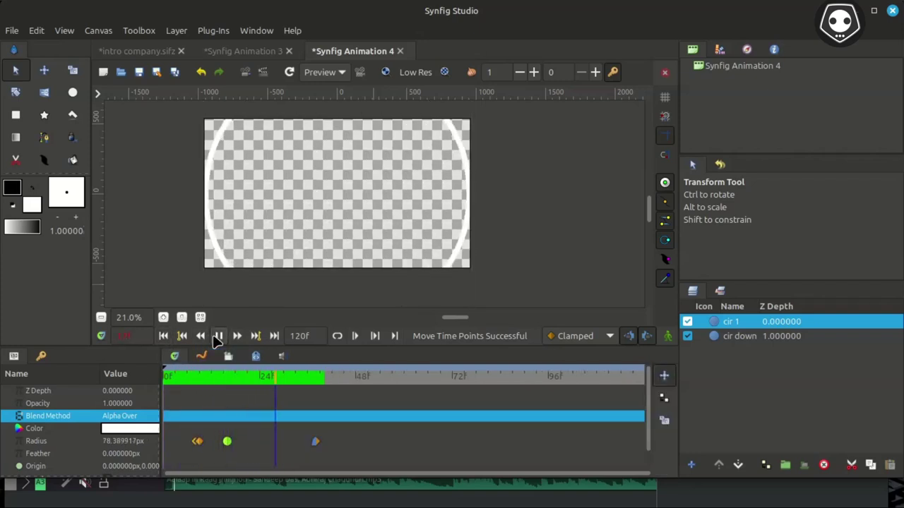
{"action": "left_click", "coordinate": [218, 336]}
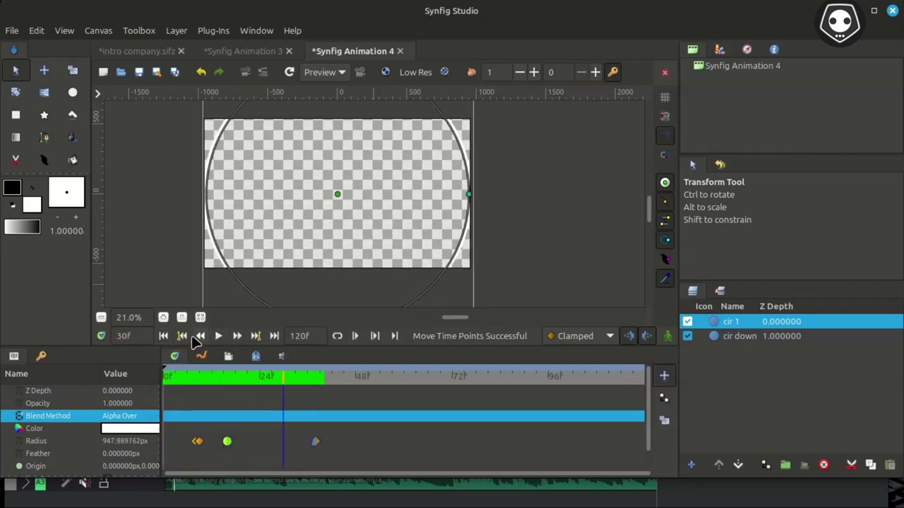
Move the middle radius waypoint of the cir 1 layer to about frame 20 and replay the animation from the start
{"action": "left_click", "coordinate": [163, 336]}
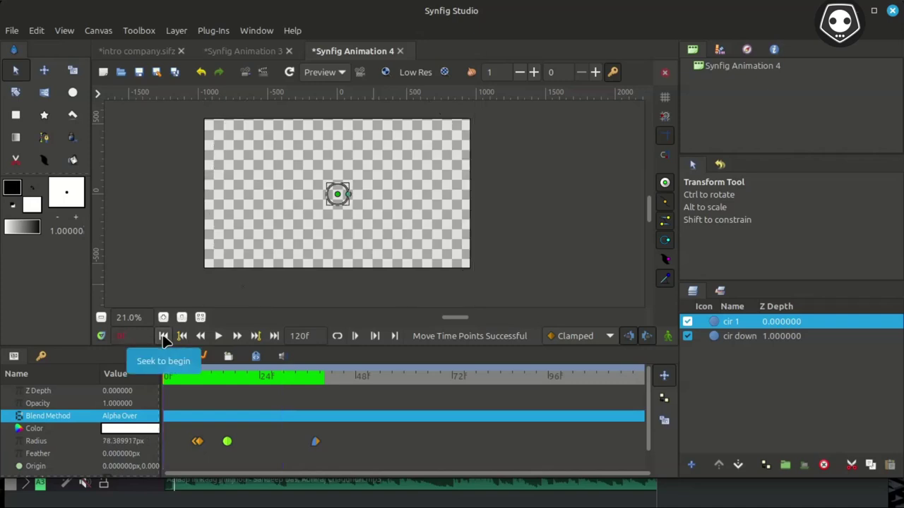
{"action": "left_click", "coordinate": [217, 336]}
{"action": "left_click", "coordinate": [217, 337]}
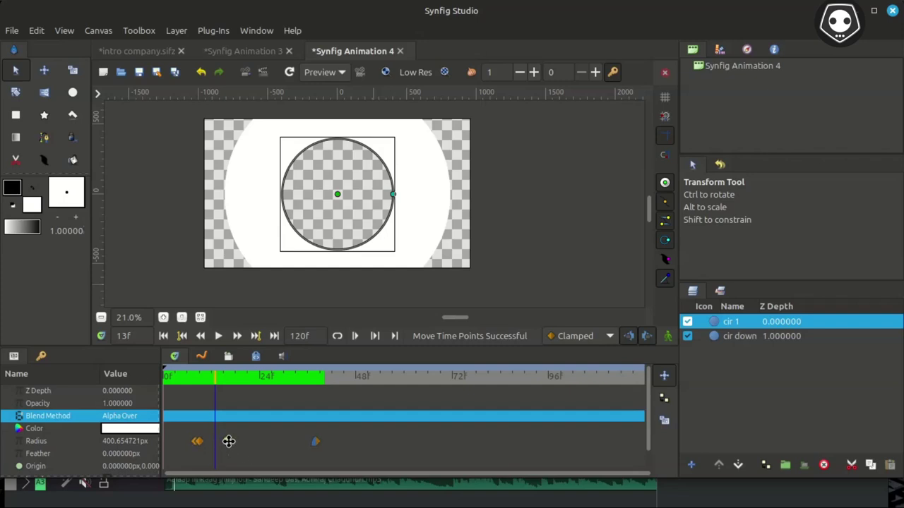
{"action": "left_click_drag", "start_coordinate": [218, 375], "coordinate": [155, 394]}
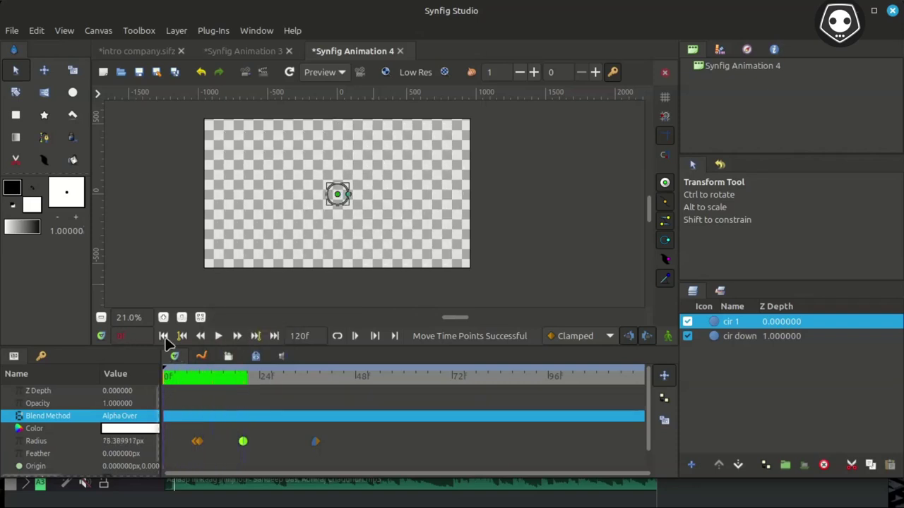
{"action": "left_click", "coordinate": [218, 336]}
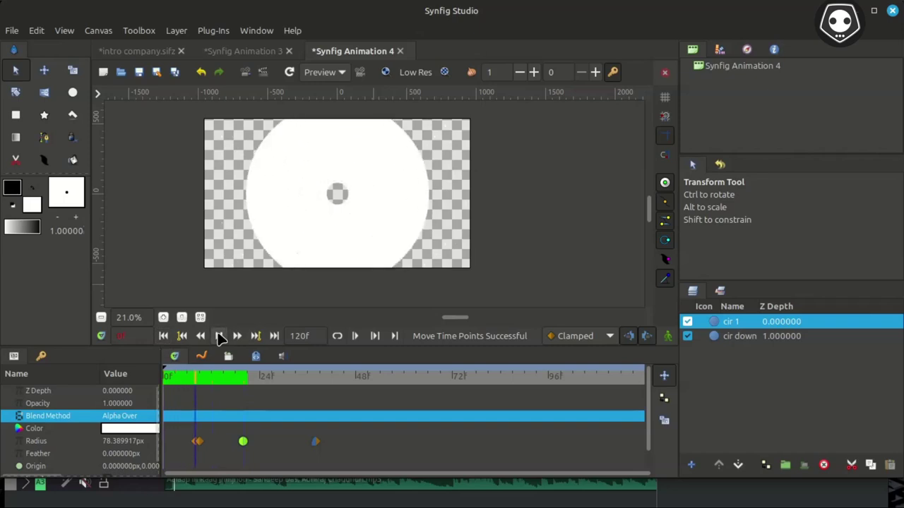
{"action": "left_click", "coordinate": [163, 336]}
{"action": "left_click", "coordinate": [218, 336]}
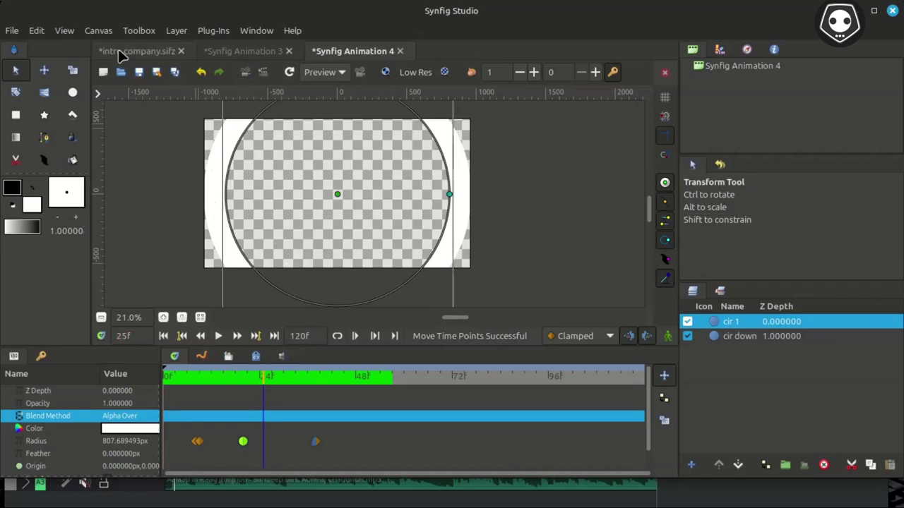
Play the ring transition in intro company.sifz and compare its colour groups with the two circles in Synfig Animation 4
{"action": "left_click", "coordinate": [127, 55]}
{"action": "left_click", "coordinate": [235, 52]}
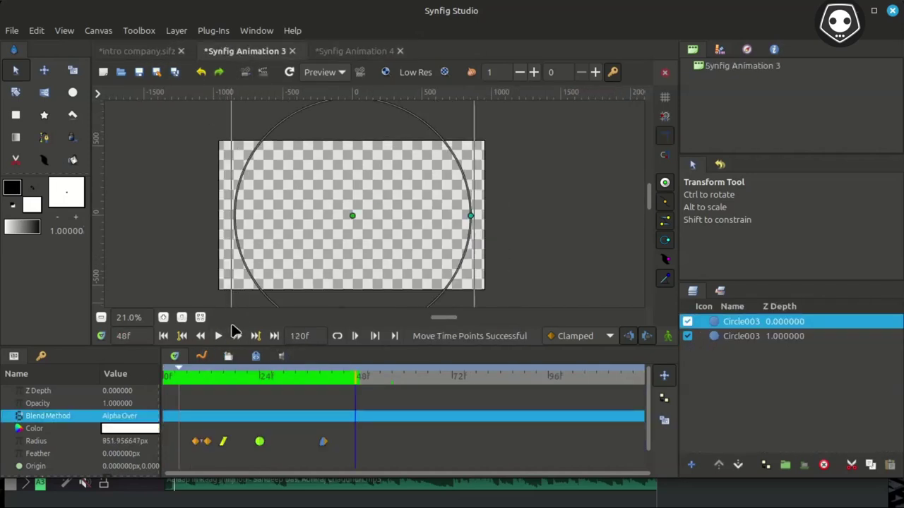
{"action": "left_click", "coordinate": [163, 336]}
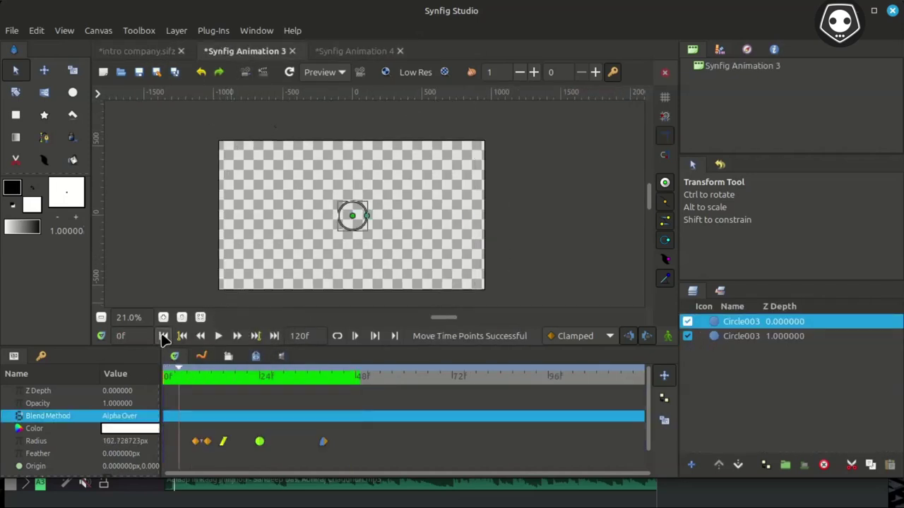
{"action": "left_click", "coordinate": [127, 51]}
{"action": "left_click", "coordinate": [163, 336]}
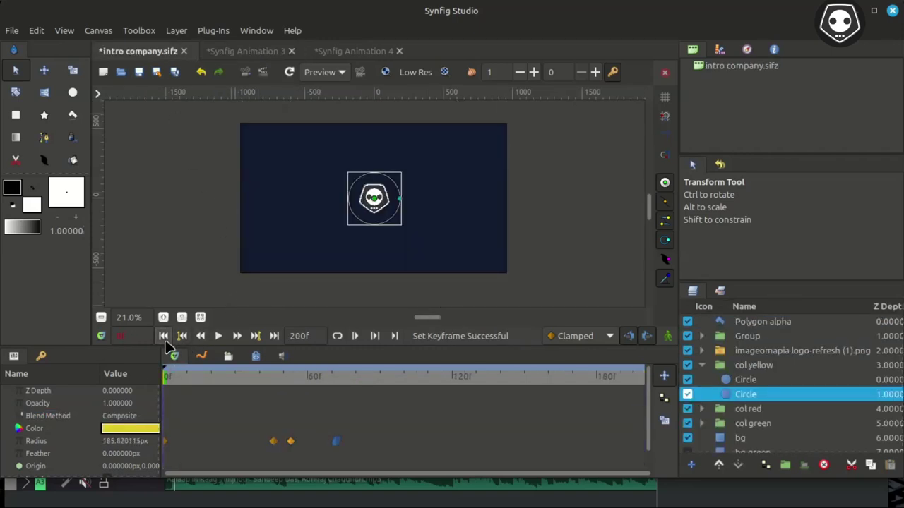
{"action": "left_click", "coordinate": [218, 337]}
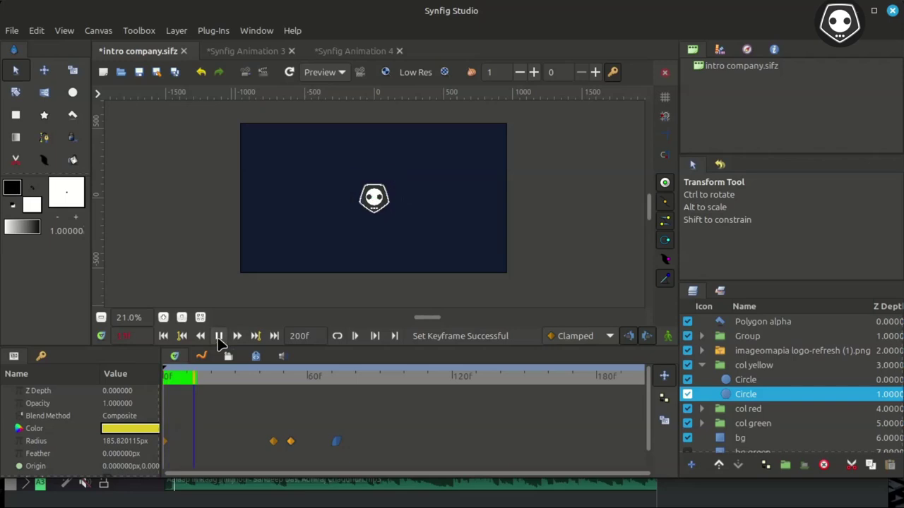
{"action": "left_click", "coordinate": [218, 337]}
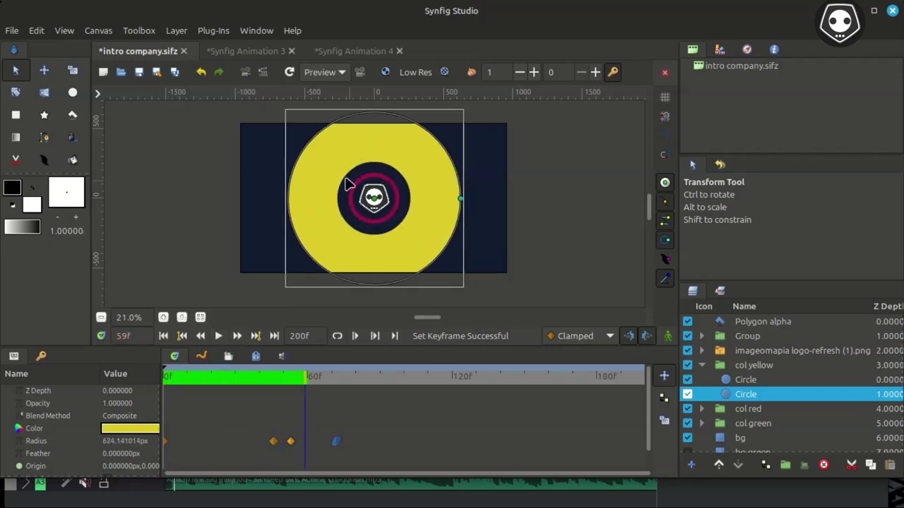
{"action": "left_click", "coordinate": [336, 54]}
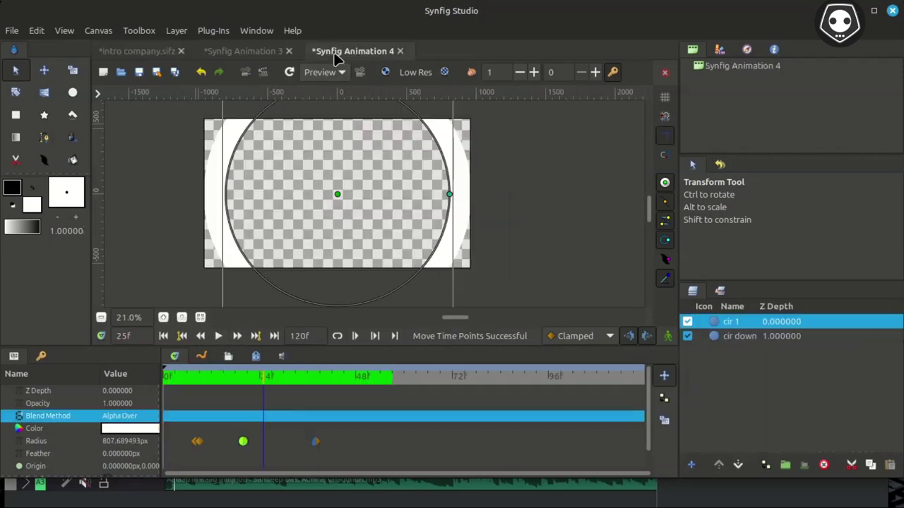
{"action": "left_click", "coordinate": [137, 51]}
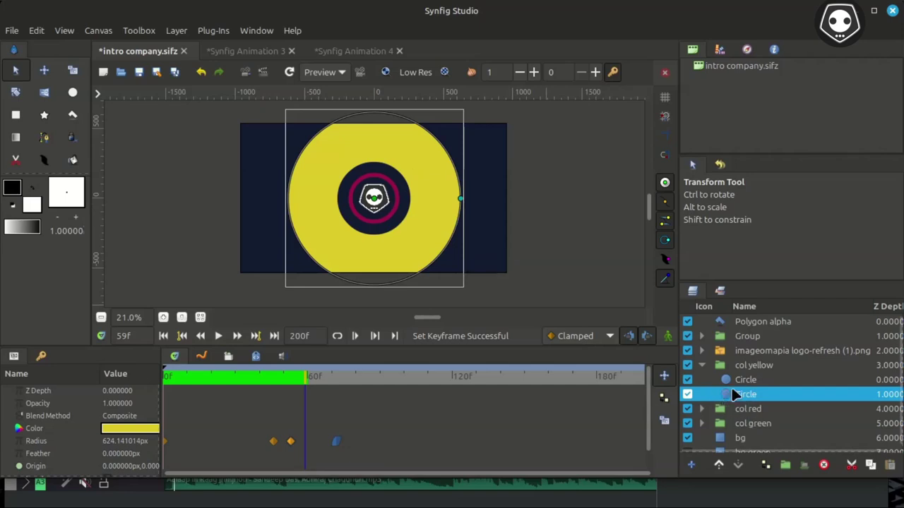
{"action": "left_click", "coordinate": [340, 51]}
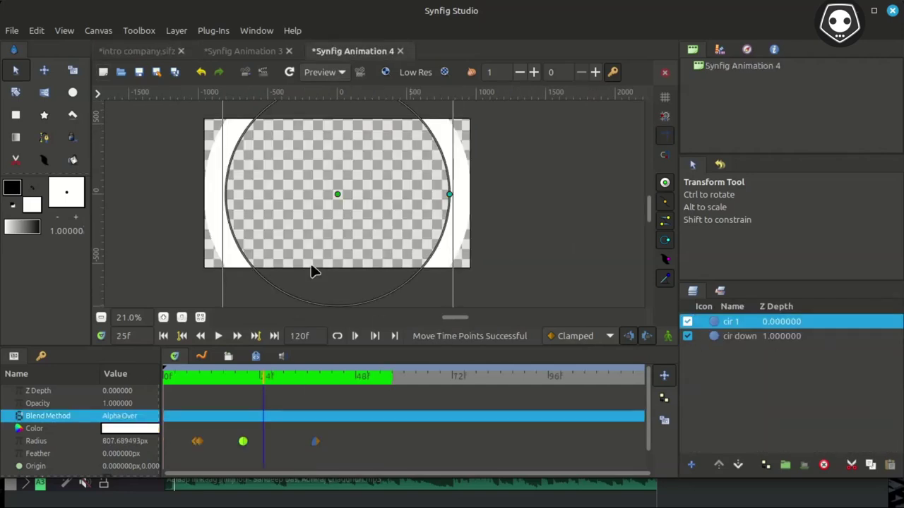
Group the cir down and cir 1 layers together
{"action": "left_click", "coordinate": [738, 337]}
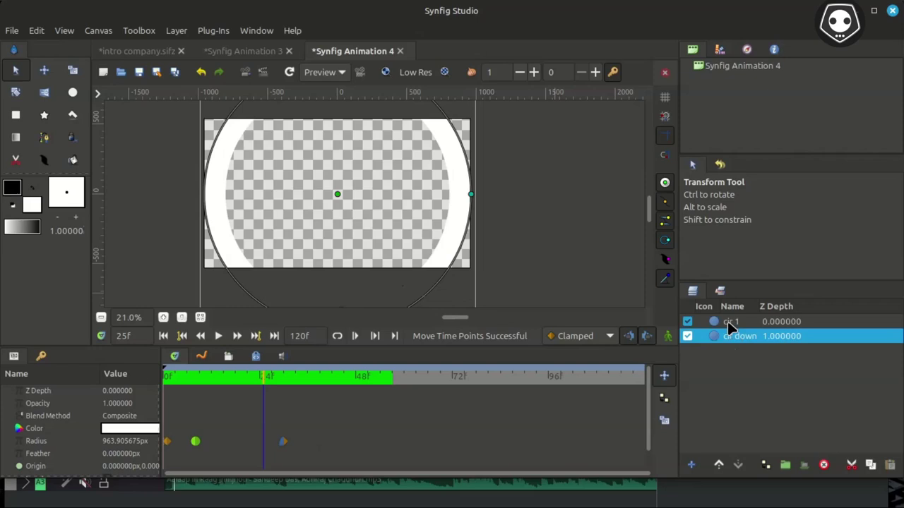
{"action": "left_click", "coordinate": [727, 321], "text": "ctrl"}
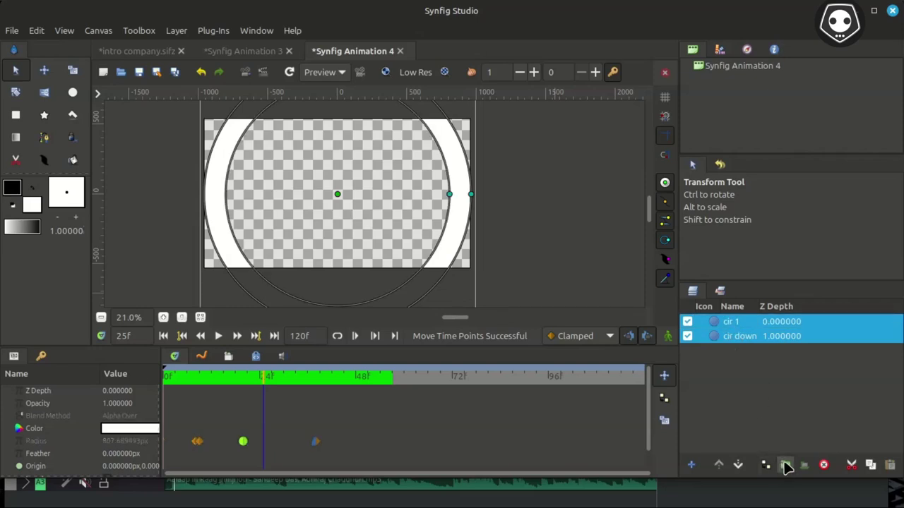
{"action": "left_click", "coordinate": [785, 465]}
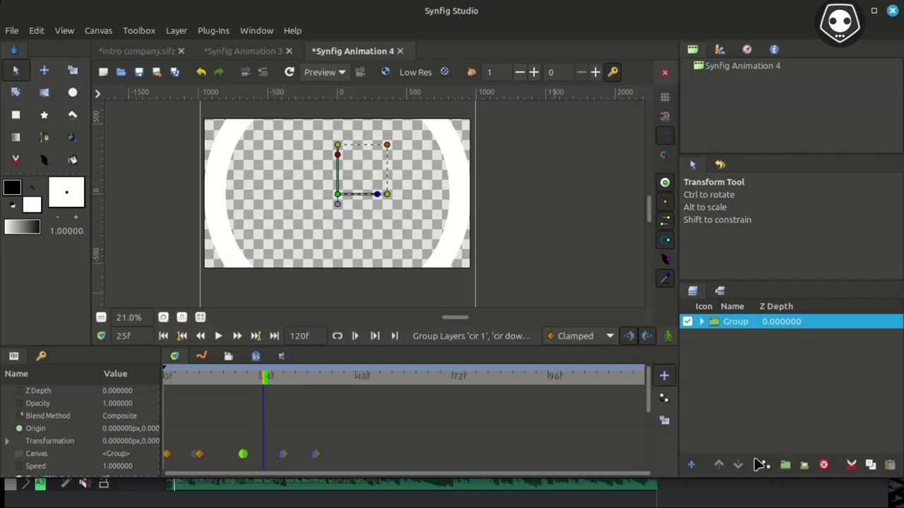
Duplicate the circle group and rename the upper copy "Group1"
{"action": "left_click", "coordinate": [759, 464]}
{"action": "left_click", "coordinate": [732, 323]}
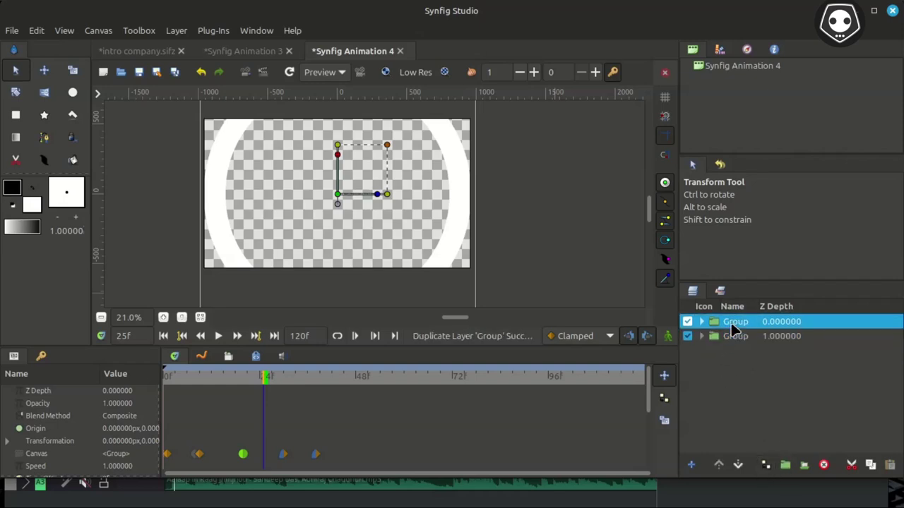
{"action": "double_click", "coordinate": [749, 322]}
{"action": "type", "text": "1"}
{"action": "key", "text": "Return"}
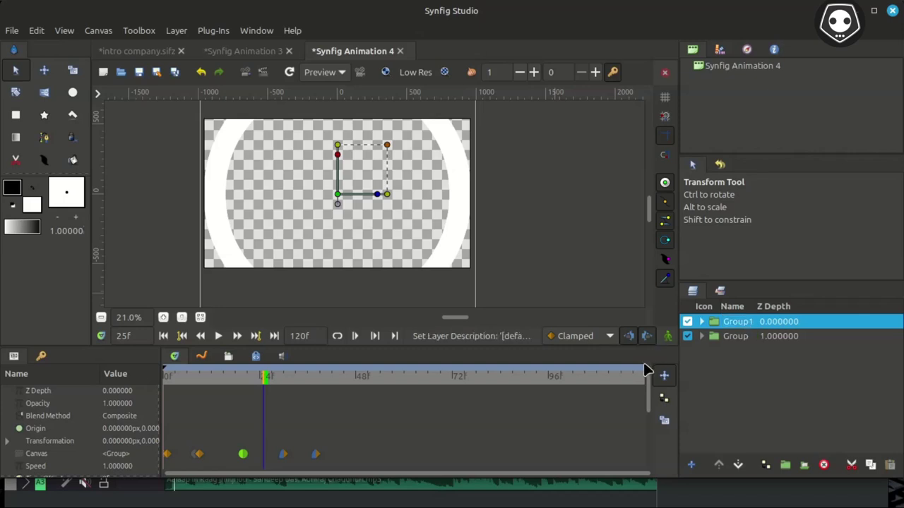
Shift all Group1 waypoints about 6 frames later and toggle the lower Group's visibility to compare the two rings at frame 26
{"action": "left_click", "coordinate": [743, 336]}
{"action": "left_click", "coordinate": [737, 322]}
{"action": "left_click_drag", "start_coordinate": [353, 468], "coordinate": [189, 454]}
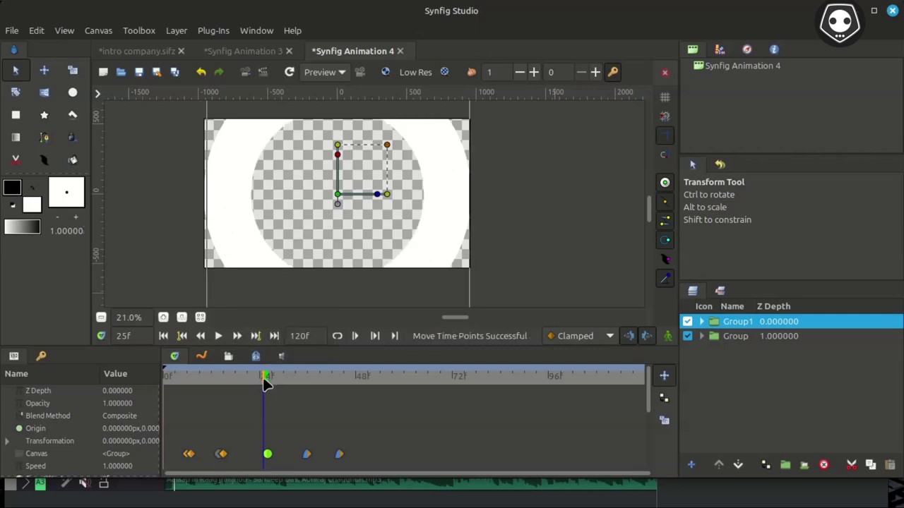
{"action": "left_click_drag", "start_coordinate": [265, 379], "coordinate": [267, 408]}
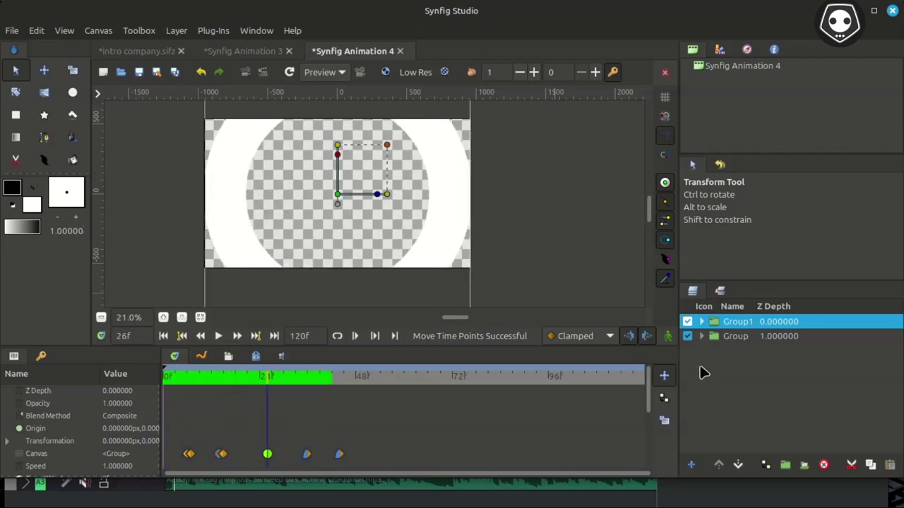
{"action": "left_click", "coordinate": [687, 336]}
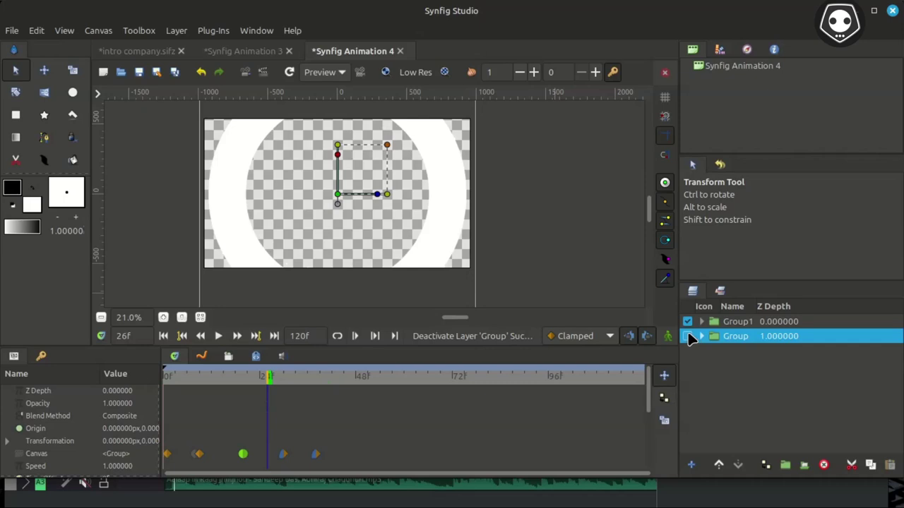
{"action": "left_click", "coordinate": [688, 336]}
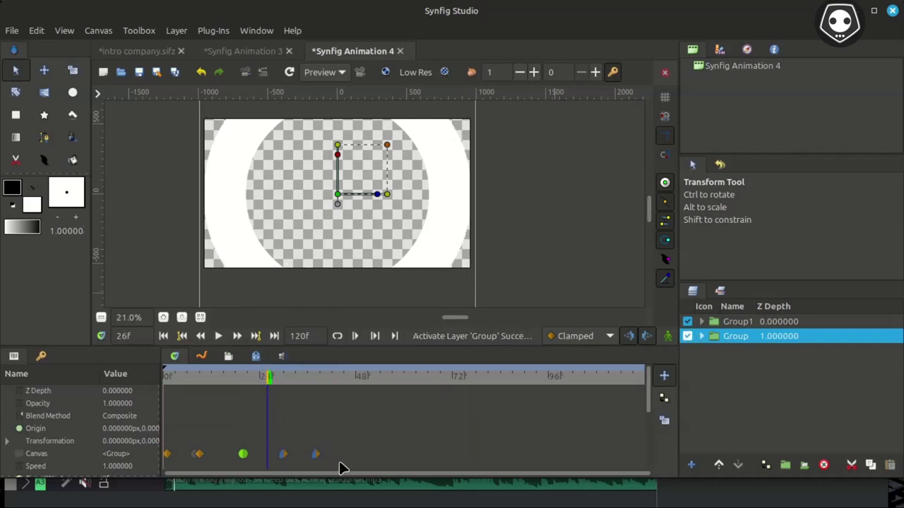
Shift all waypoints of the lower Group about 11 frames later and those of Group1 by the same amount
{"action": "left_click_drag", "start_coordinate": [338, 462], "coordinate": [210, 456]}
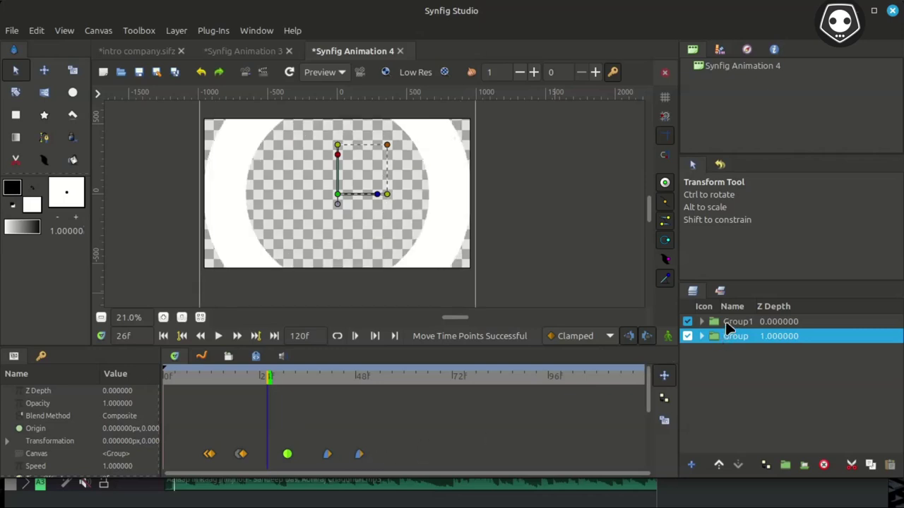
{"action": "left_click", "coordinate": [727, 322]}
{"action": "left_click_drag", "start_coordinate": [381, 471], "coordinate": [235, 447]}
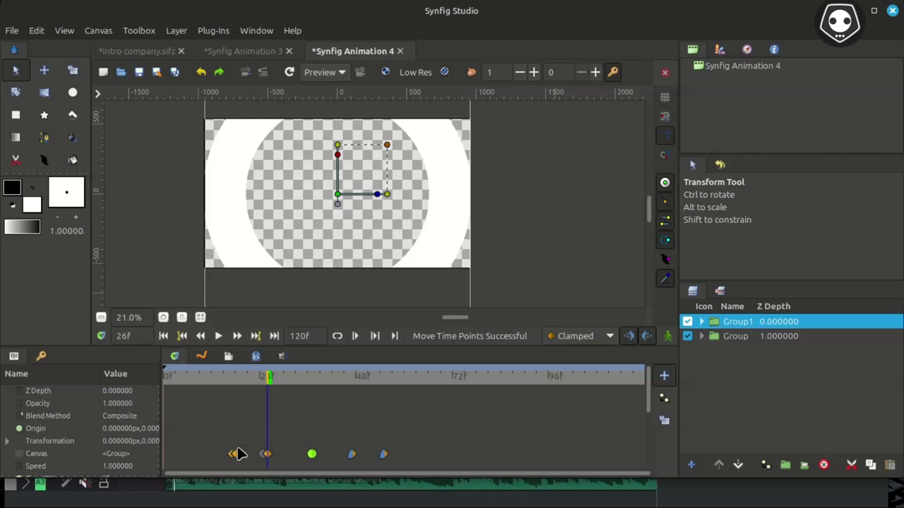
Shift all Group1 waypoints about 3 frames earlier, with the last at about frame 52, and play the animation to check the rings
{"action": "left_click_drag", "start_coordinate": [268, 376], "coordinate": [242, 390]}
{"action": "left_click_drag", "start_coordinate": [202, 420], "coordinate": [393, 470]}
{"action": "left_click_drag", "start_coordinate": [233, 457], "coordinate": [219, 457]}
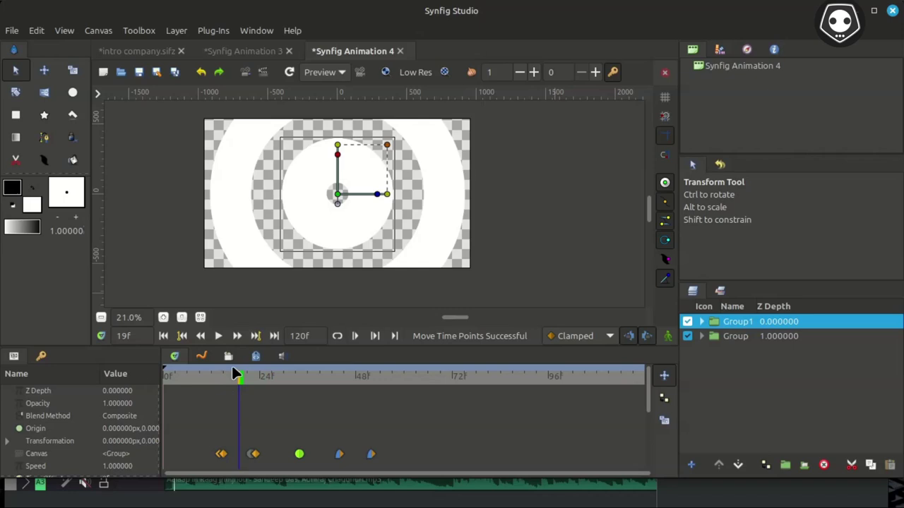
{"action": "left_click", "coordinate": [181, 336]}
{"action": "left_click", "coordinate": [218, 336]}
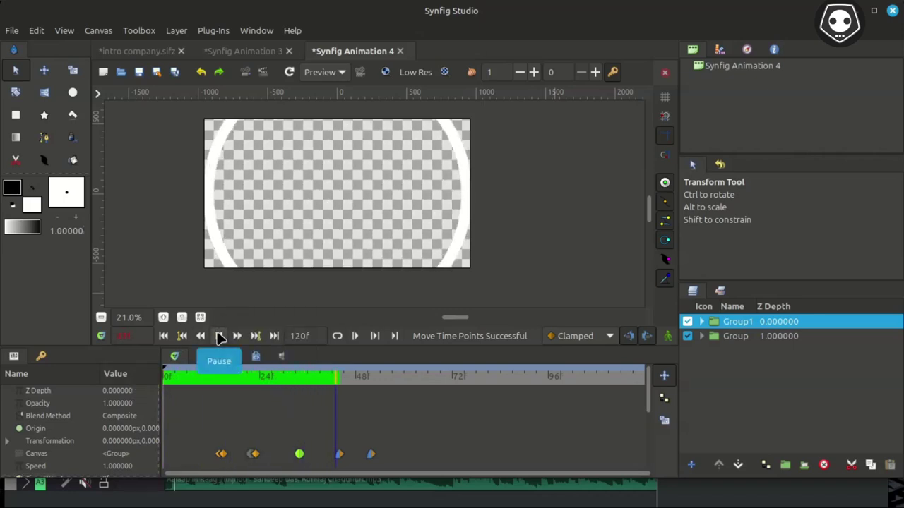
{"action": "left_click", "coordinate": [219, 336]}
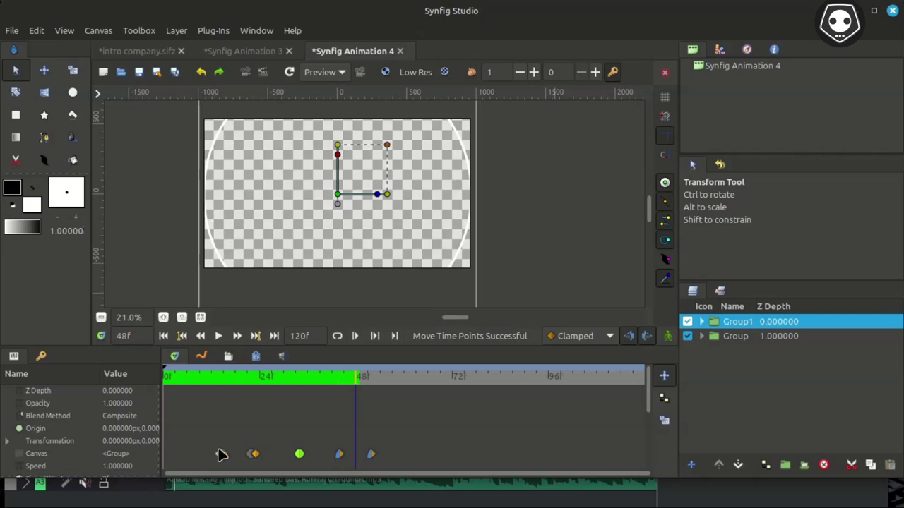
Shift all Group1 waypoints about 5 frames later, with the last at about frame 57, and replay the animation from the start
{"action": "left_click_drag", "start_coordinate": [220, 454], "coordinate": [239, 455]}
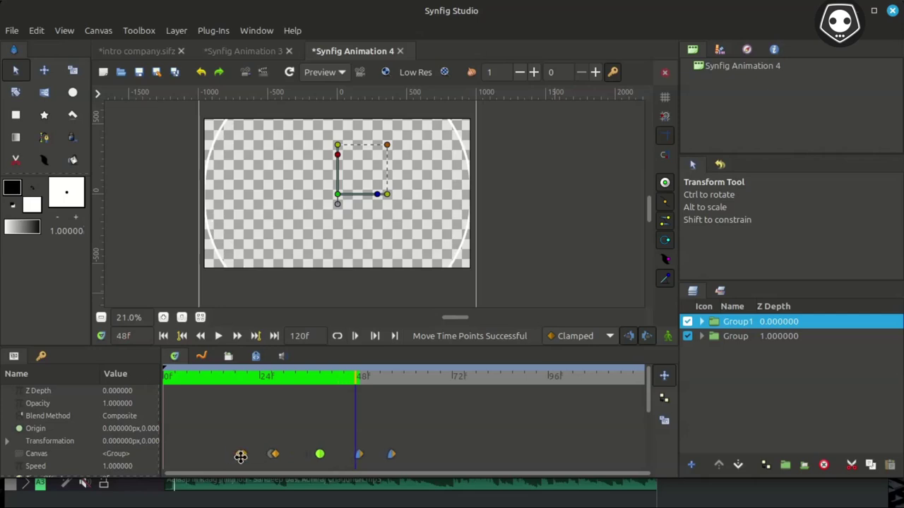
{"action": "left_click", "coordinate": [162, 336]}
{"action": "left_click", "coordinate": [219, 336]}
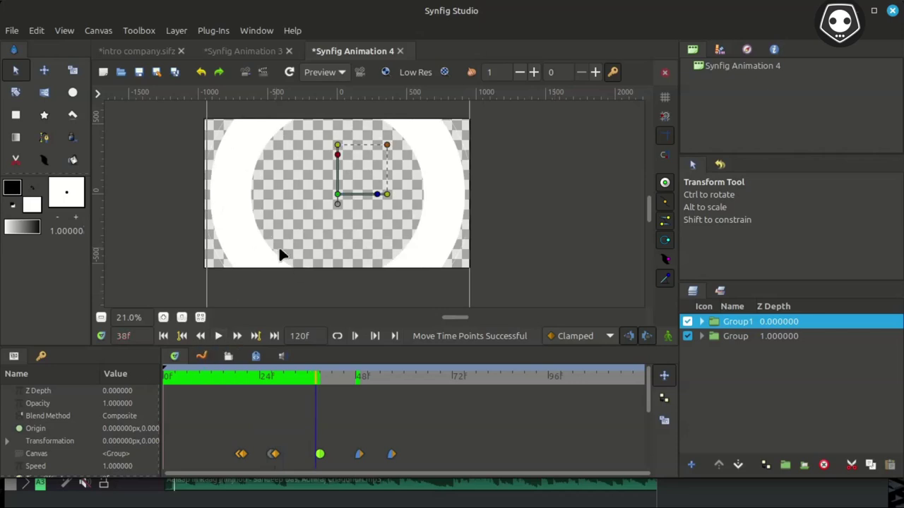
Play the finished animation in intro company.sifz through to the end to review its coloured ring and arrow transitions
{"action": "left_click", "coordinate": [126, 53]}
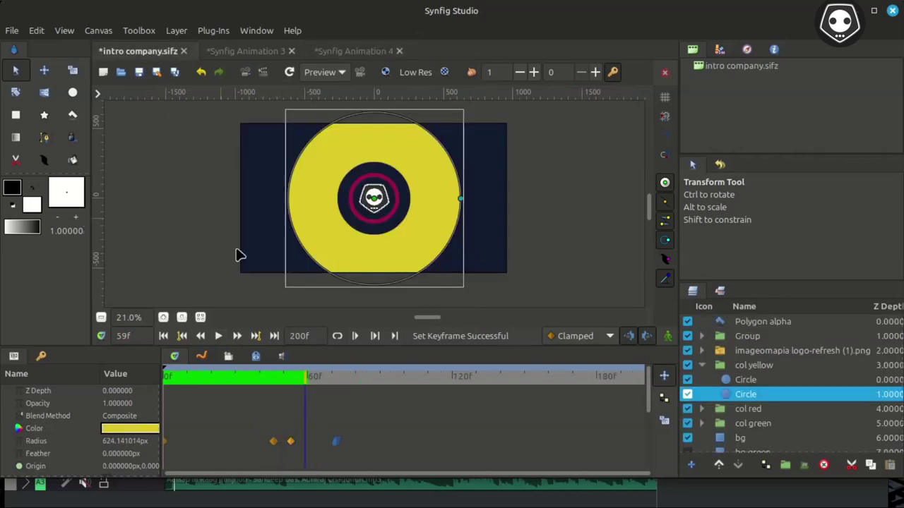
{"action": "left_click", "coordinate": [219, 337]}
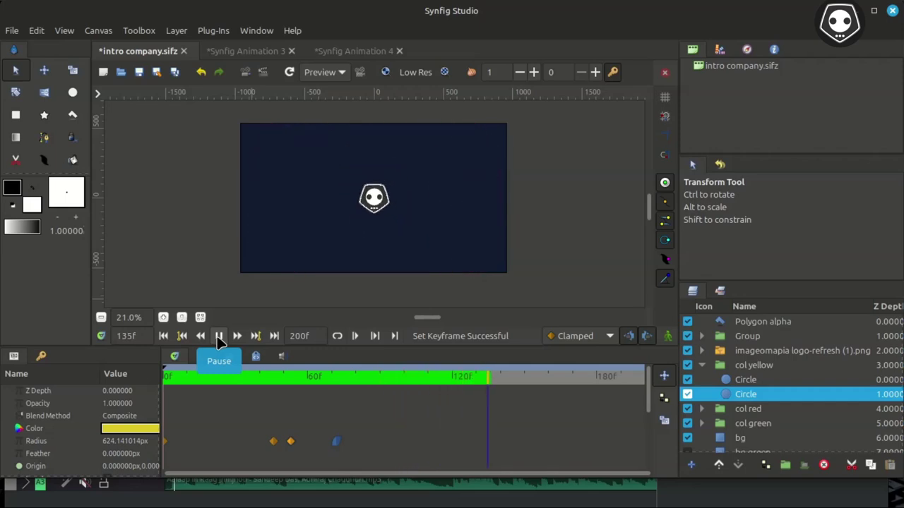
{"action": "left_click", "coordinate": [219, 336]}
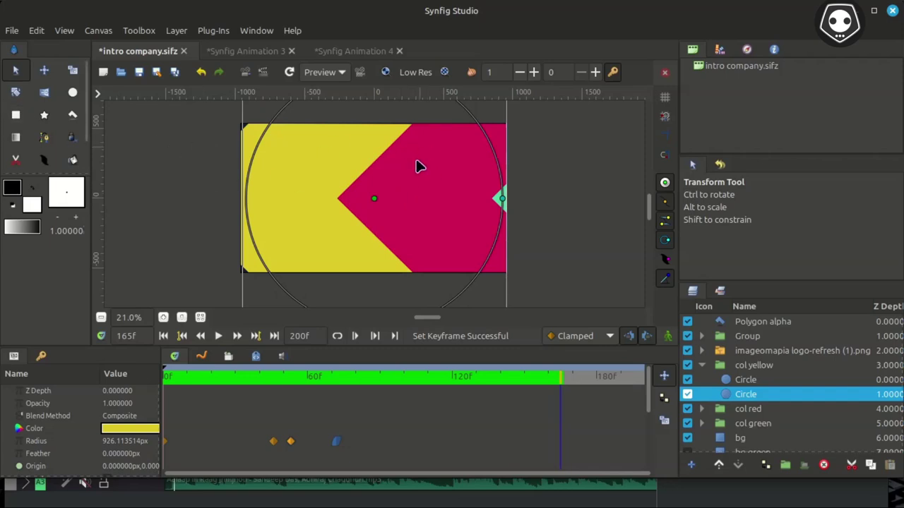
{"action": "left_click", "coordinate": [216, 337]}
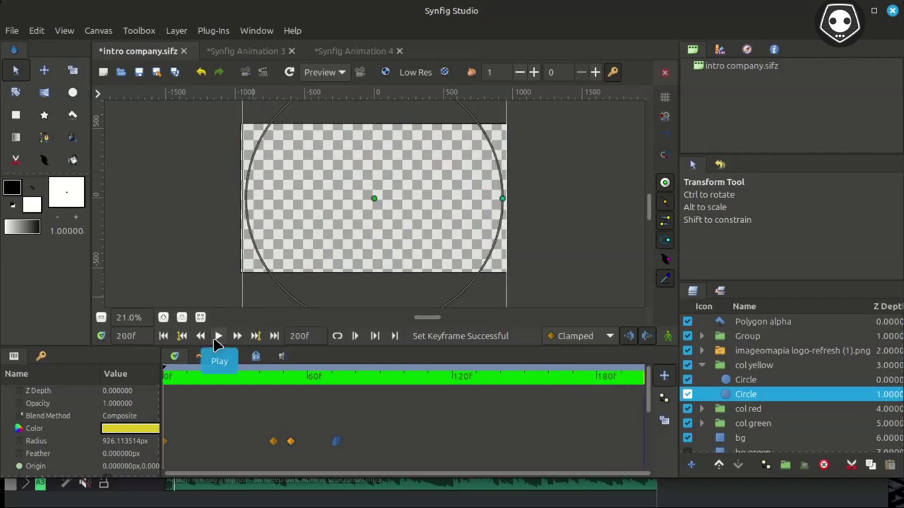
{"action": "left_click", "coordinate": [163, 336]}
{"action": "left_click", "coordinate": [218, 336]}
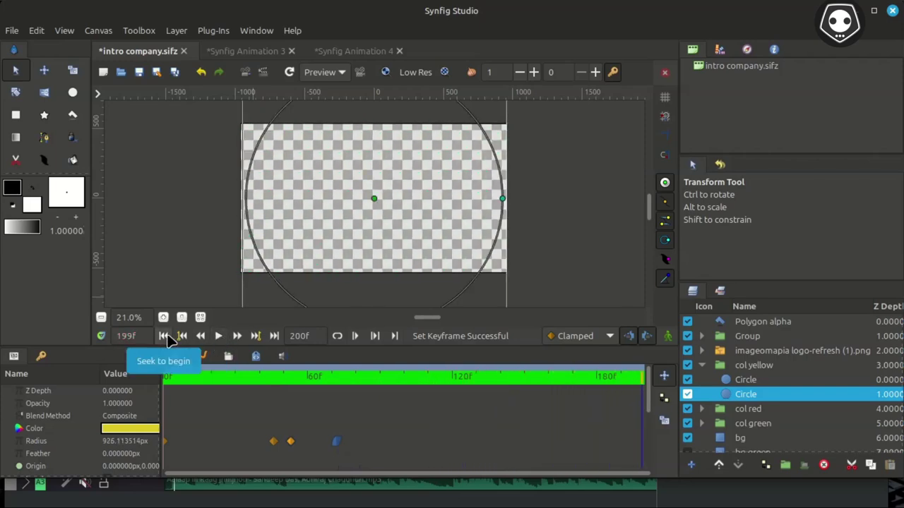
{"action": "mouse_move", "coordinate": [209, 24]}
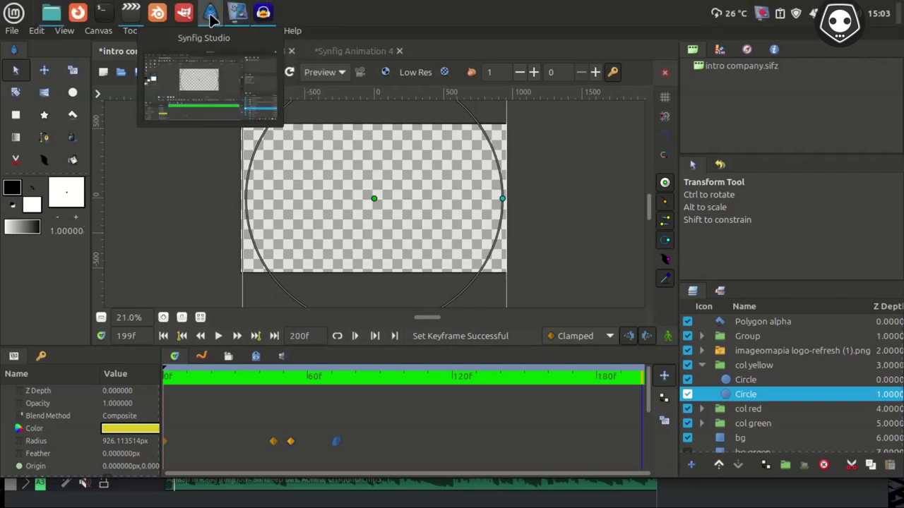
{"action": "left_click", "coordinate": [236, 60]}
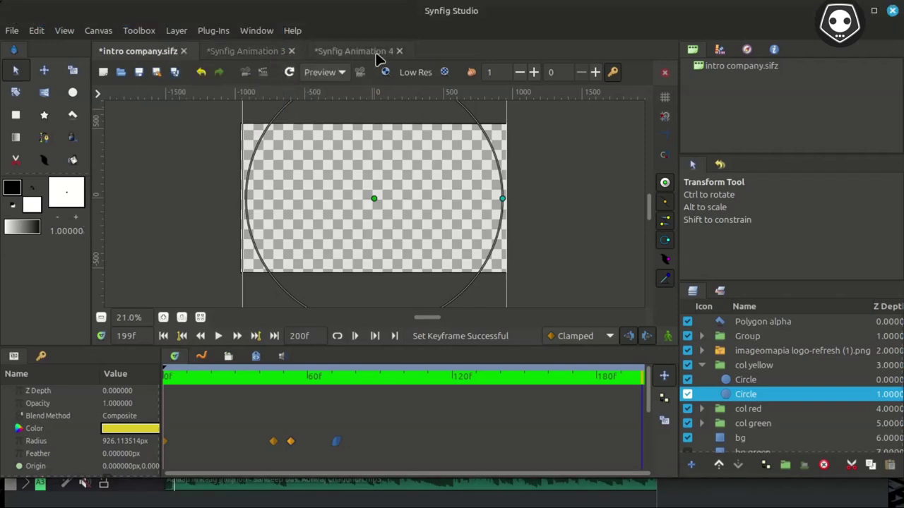
Return to Synfig Animation 4 and play it from the start to check the successive rings of both groups
{"action": "left_click", "coordinate": [351, 55]}
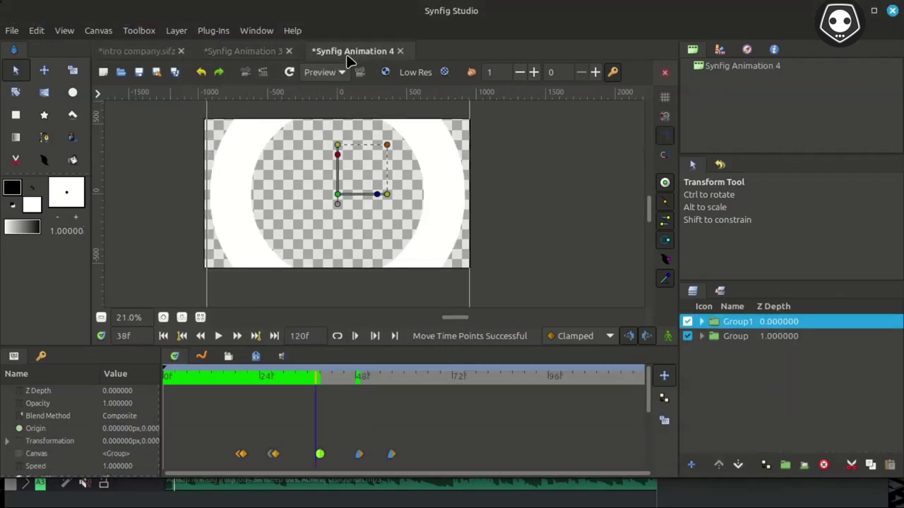
{"action": "left_click", "coordinate": [167, 336]}
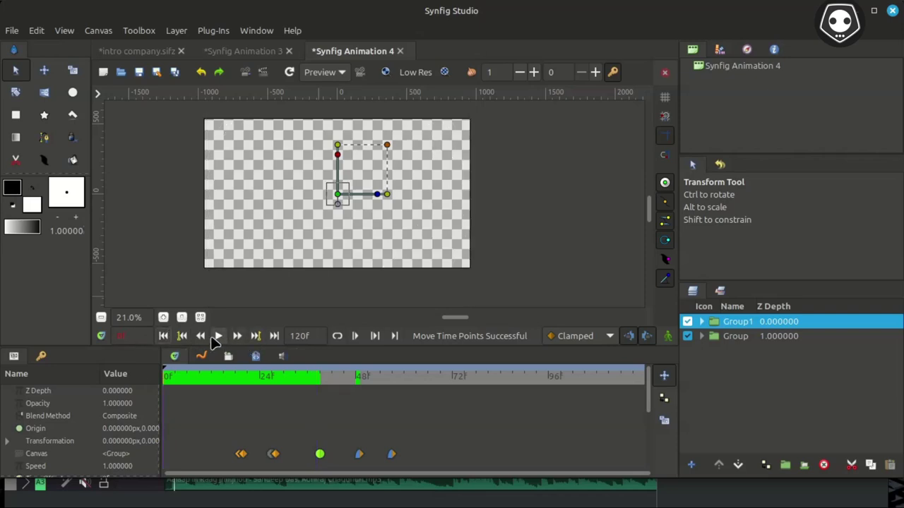
{"action": "left_click", "coordinate": [217, 336]}
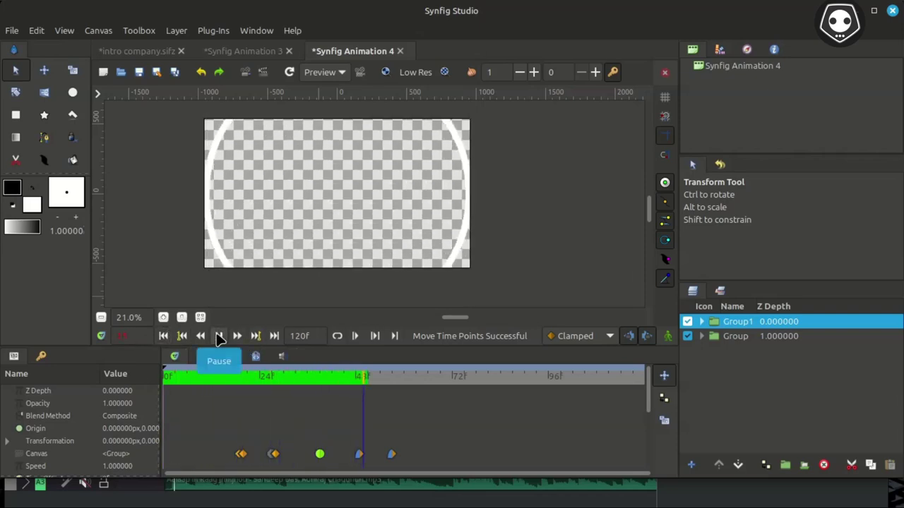
{"action": "left_click", "coordinate": [219, 336]}
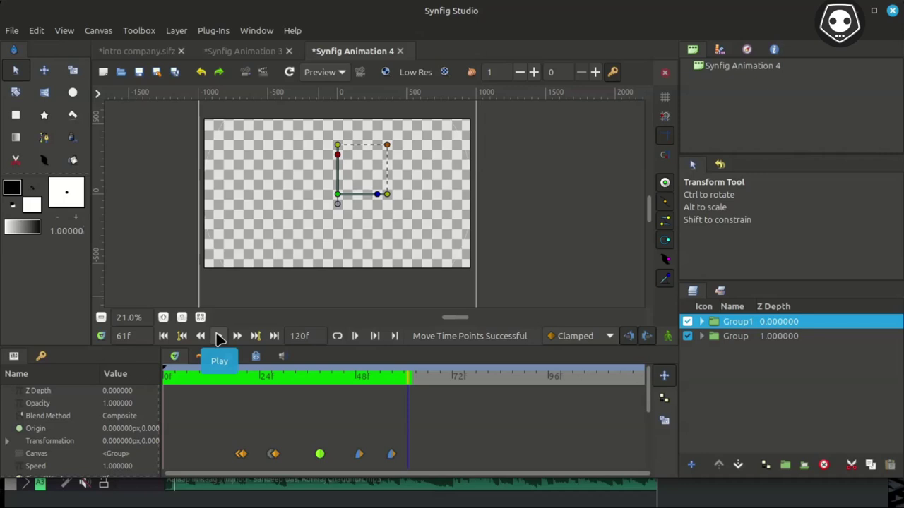